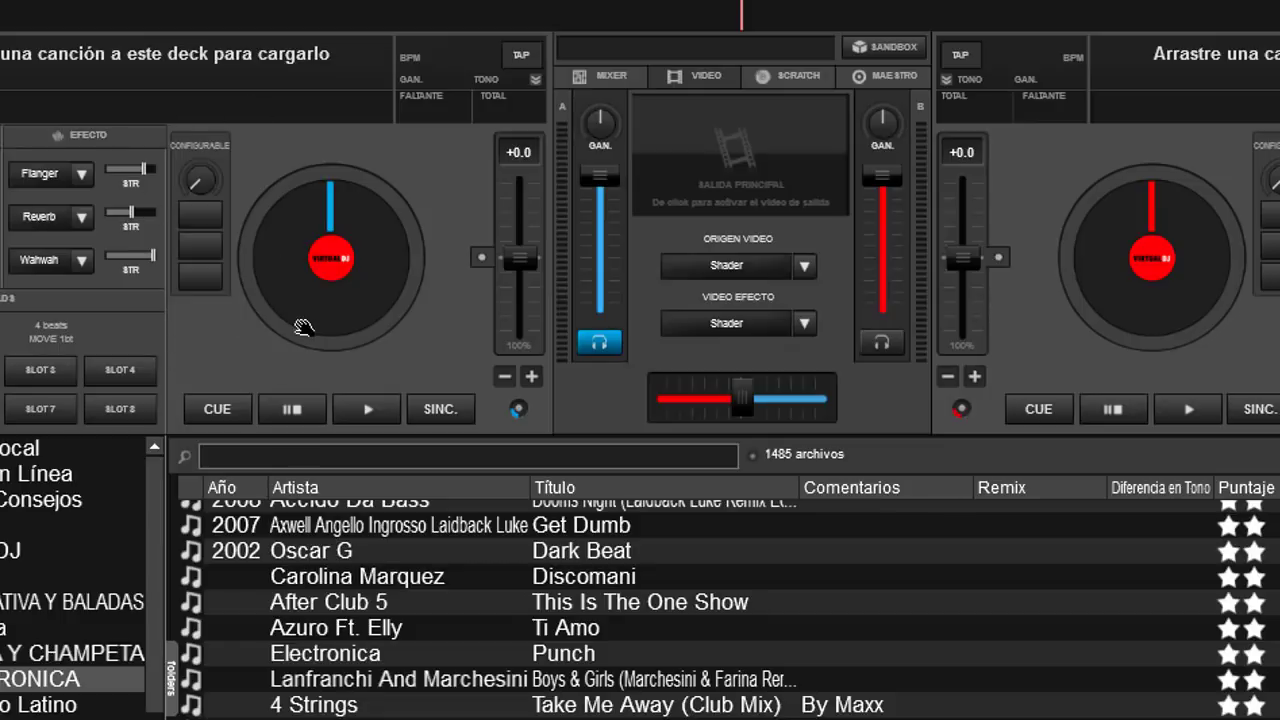
Assign the plugins action effect_active "flanger" to the first configurable button of the left deck.
{"action": "mouse_move", "coordinate": [559, 342]}
{"action": "left_click", "coordinate": [204, 212]}
{"action": "left_click", "coordinate": [201, 214]}
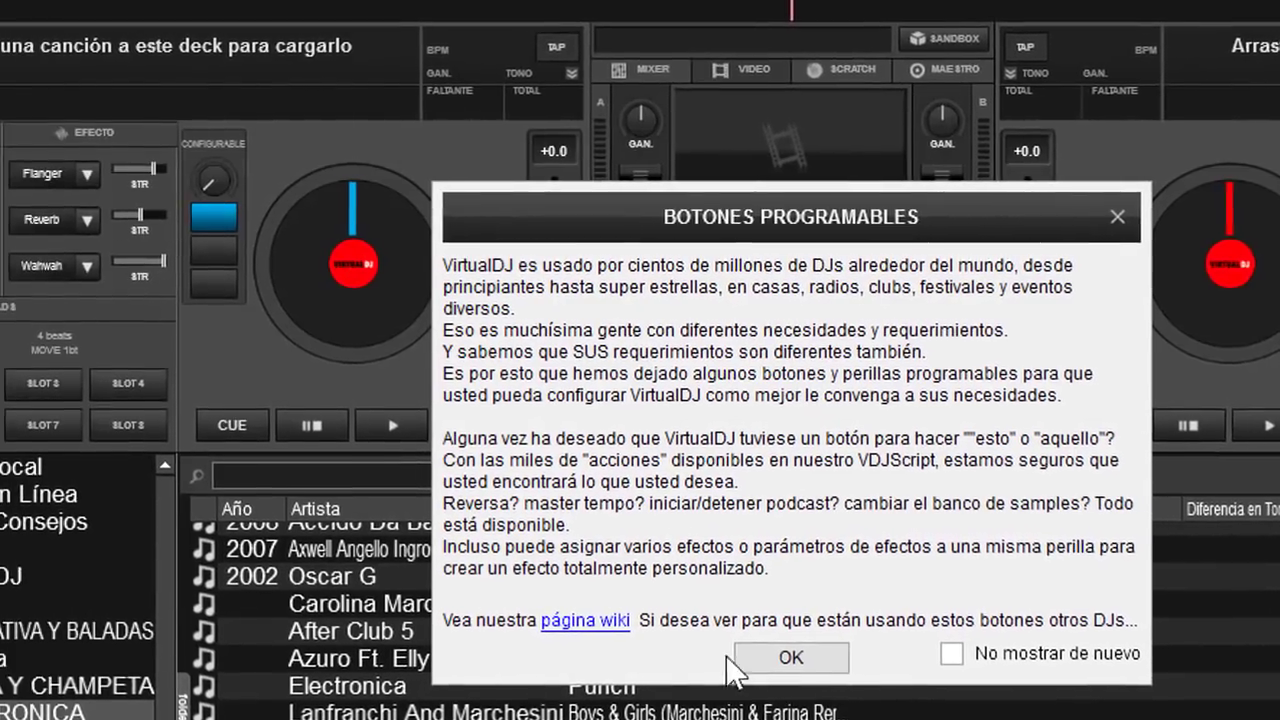
{"action": "left_click", "coordinate": [828, 672]}
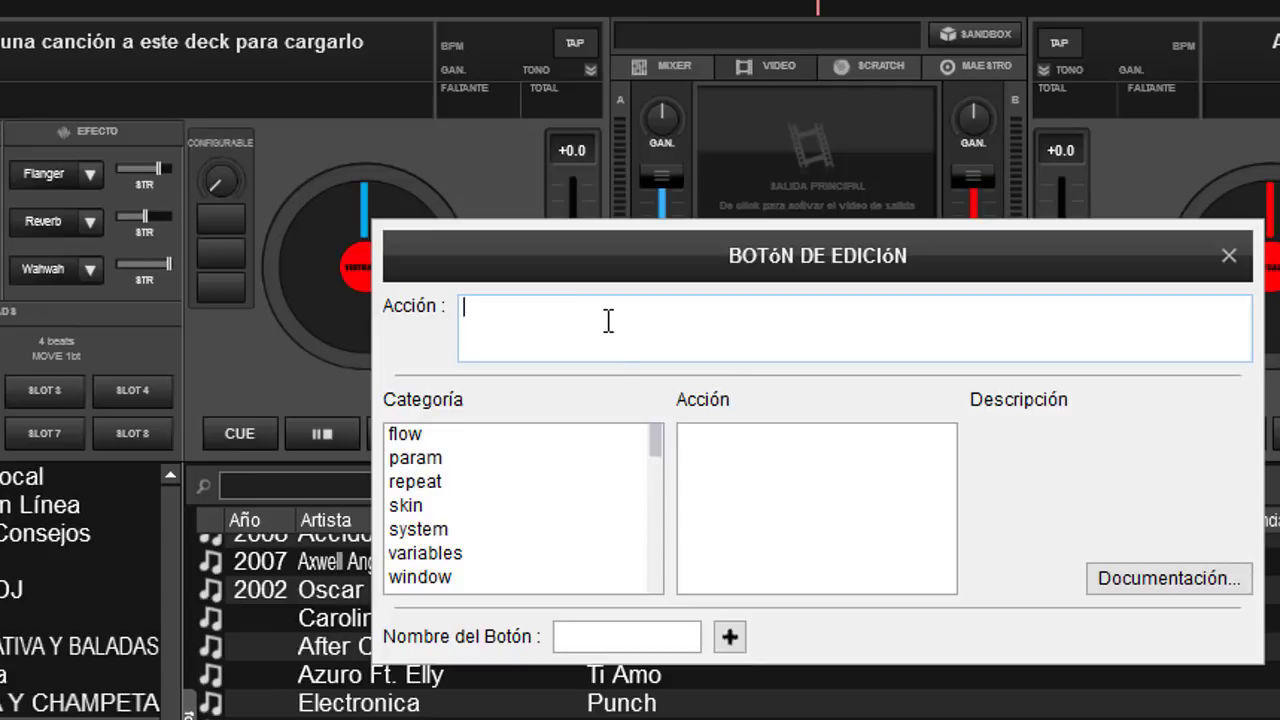
{"action": "left_click_drag", "start_coordinate": [657, 443], "coordinate": [651, 555]}
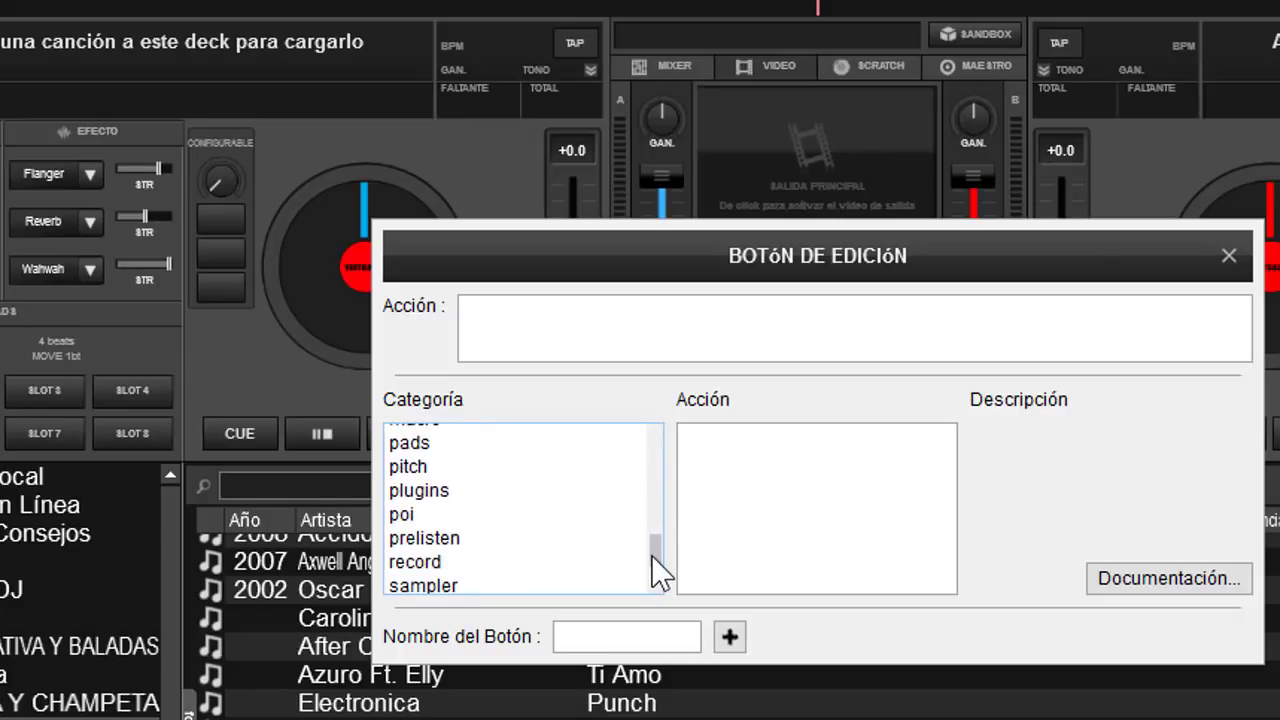
{"action": "left_click", "coordinate": [415, 496]}
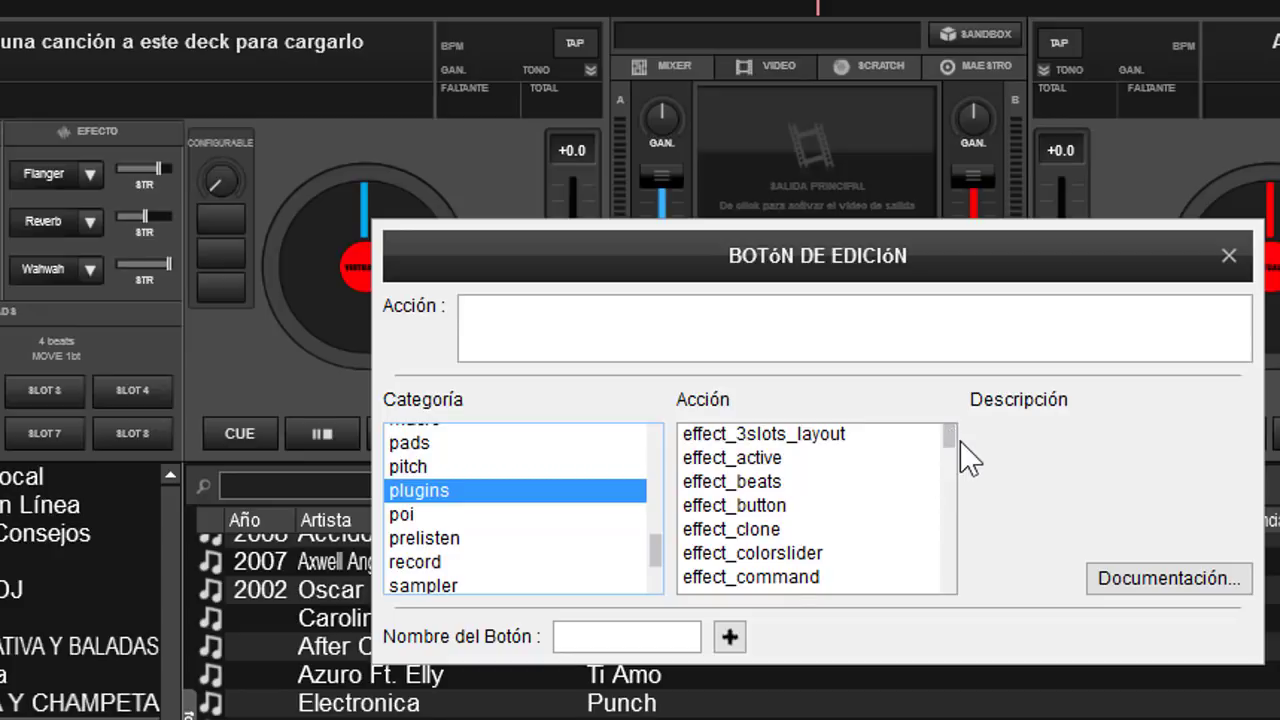
{"action": "left_click_drag", "start_coordinate": [960, 441], "coordinate": [958, 431]}
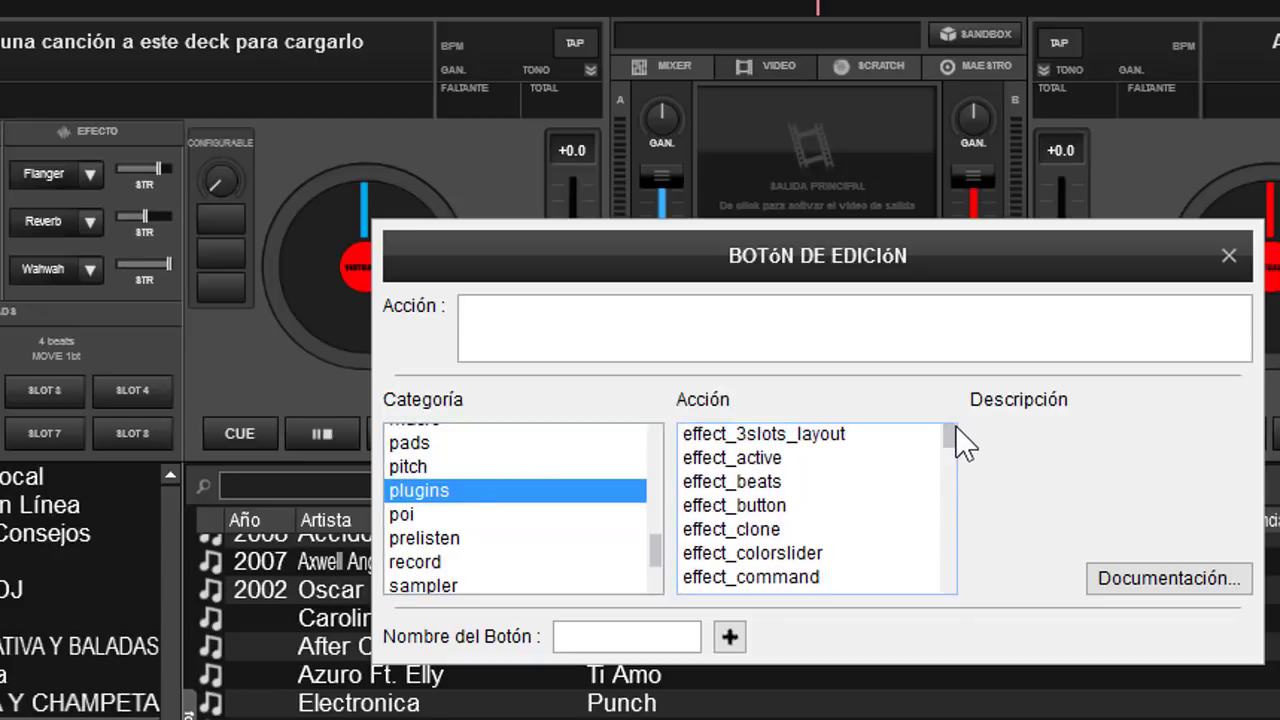
{"action": "left_click", "coordinate": [770, 460]}
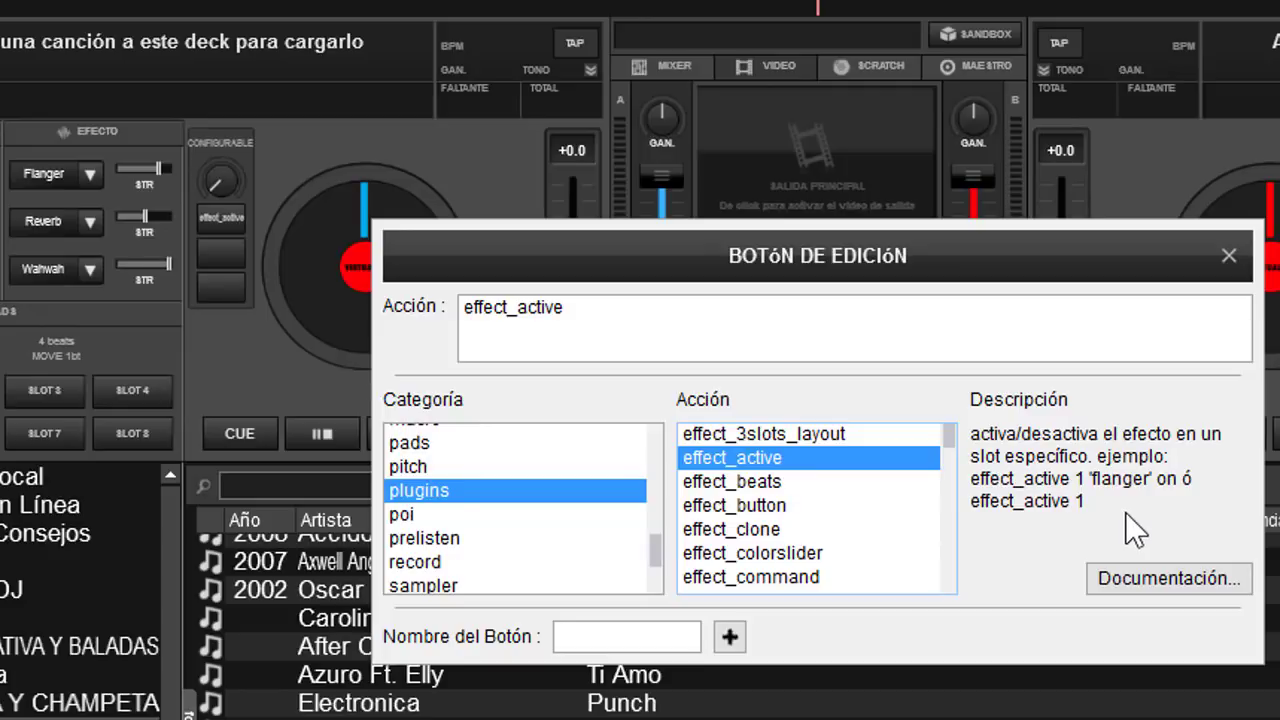
{"action": "left_click", "coordinate": [678, 318]}
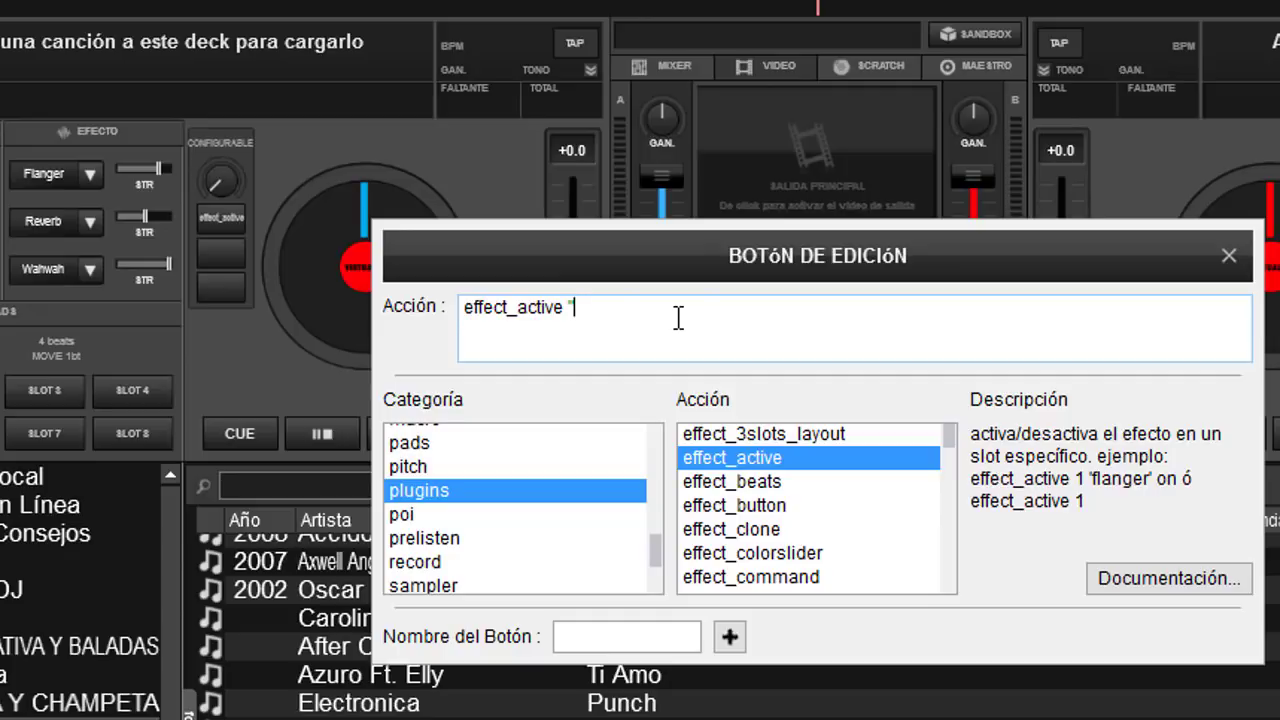
{"action": "type", "text": "anger"}
Name the configurable button flanger and close its editor.
{"action": "left_click", "coordinate": [603, 640]}
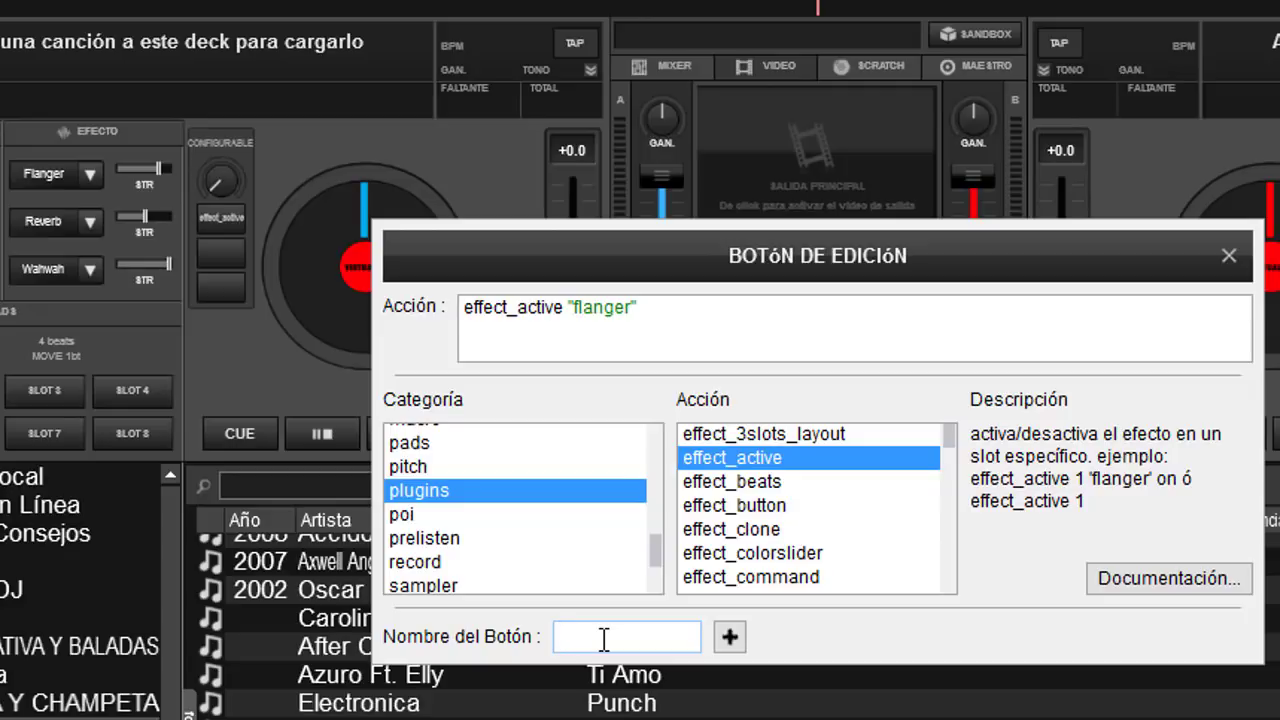
{"action": "type", "text": "flanger"}
{"action": "left_click", "coordinate": [1228, 256]}
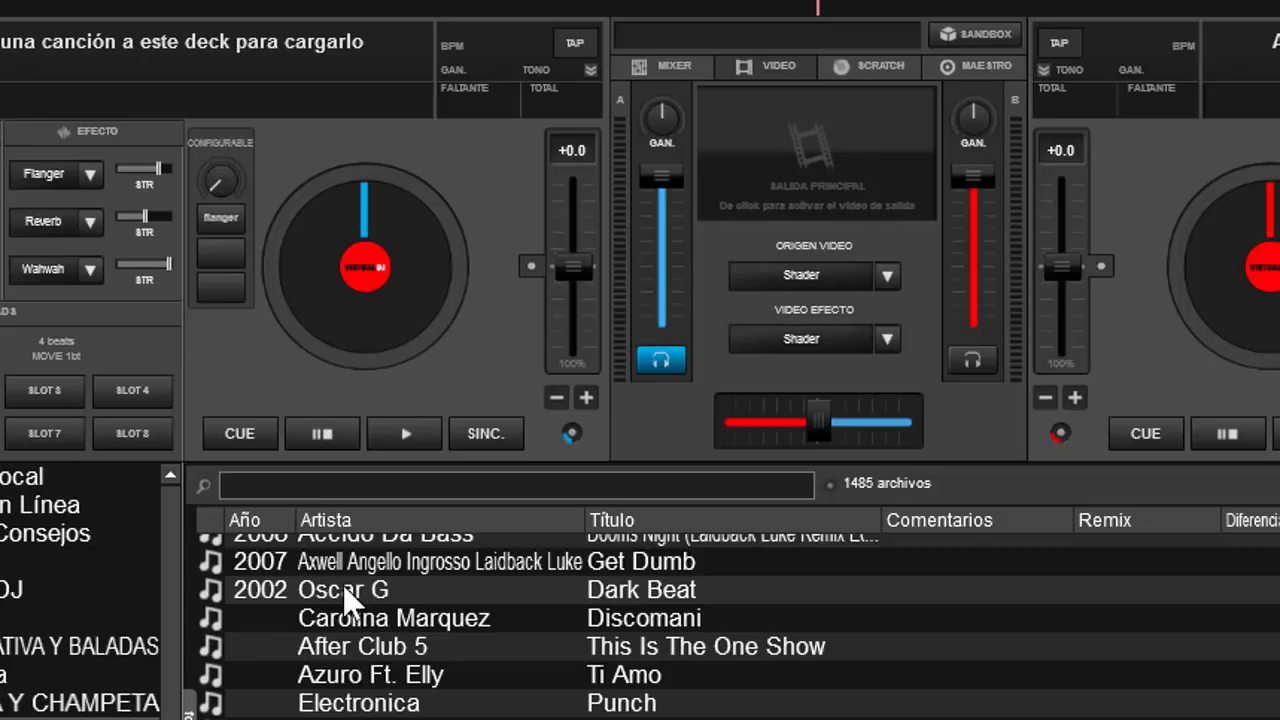
Load the 2017 Eiffel 65 track onto the left deck and play it with the deck volume lowered to about half.
{"action": "scroll", "coordinate": [343, 585], "scroll_direction": "up", "scroll_amount": 10}
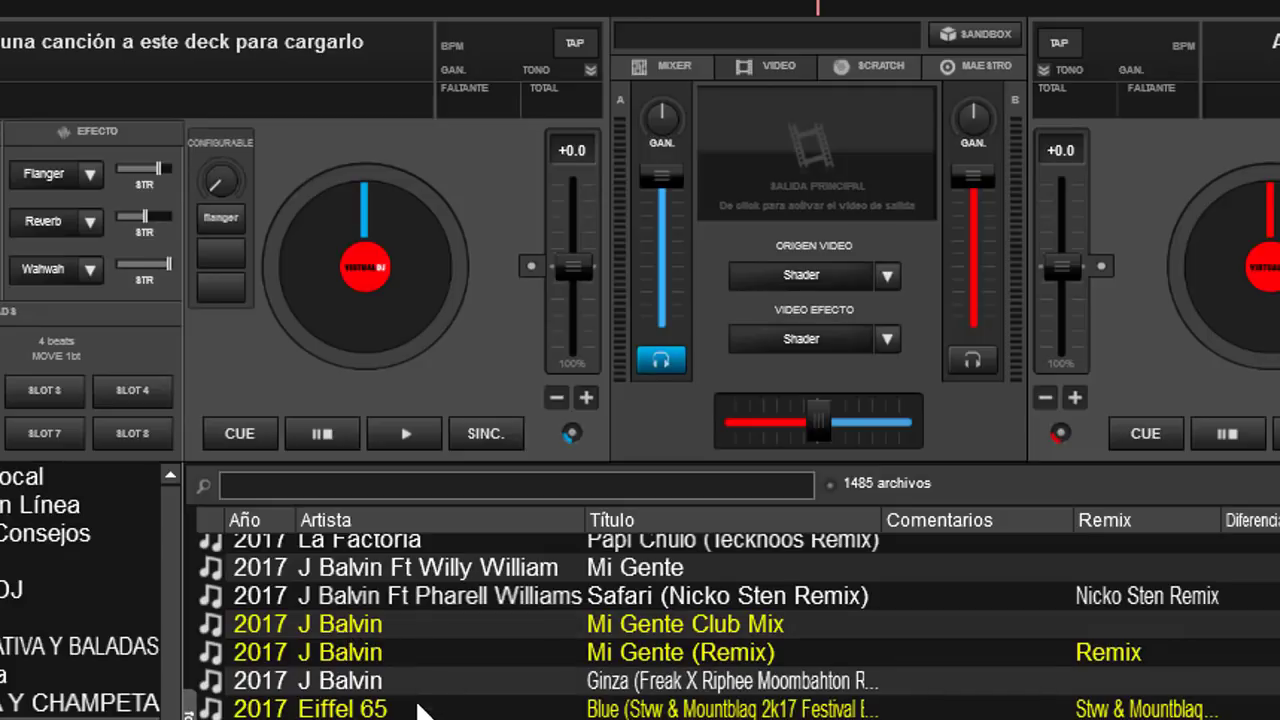
{"action": "left_click_drag", "start_coordinate": [430, 715], "coordinate": [375, 300]}
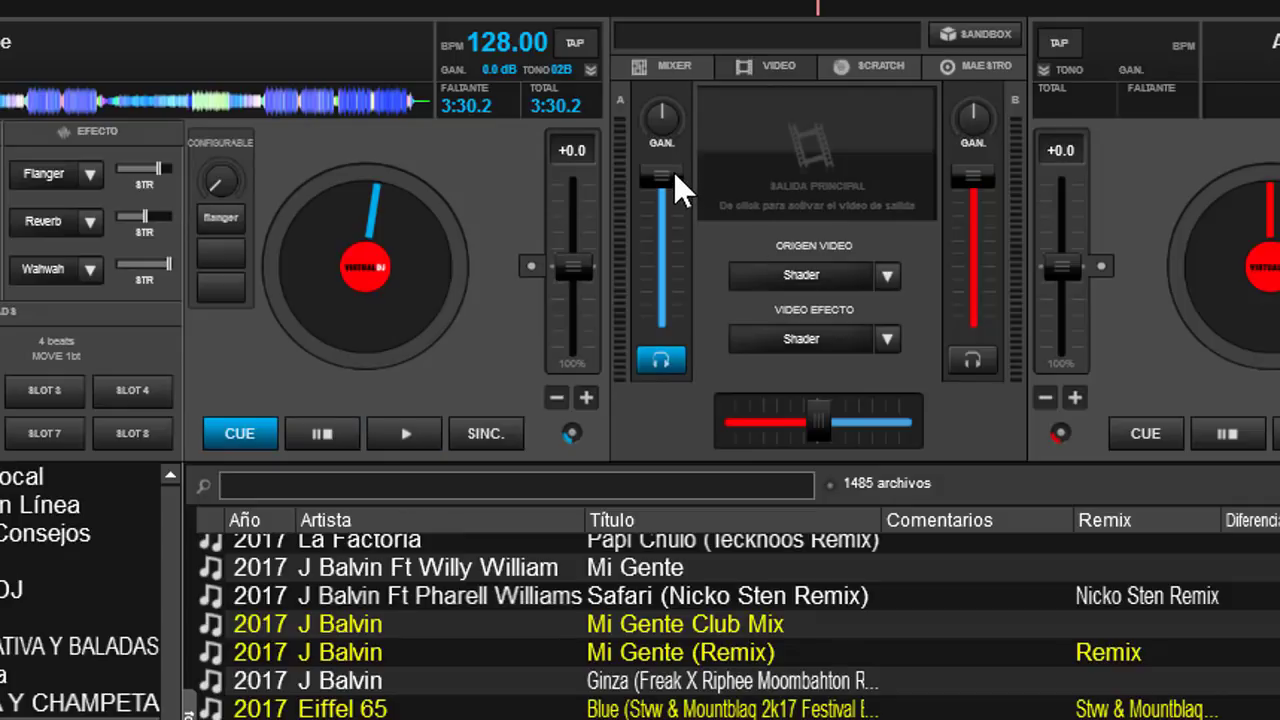
{"action": "left_click_drag", "start_coordinate": [673, 172], "coordinate": [675, 258]}
{"action": "mouse_move", "coordinate": [673, 258]}
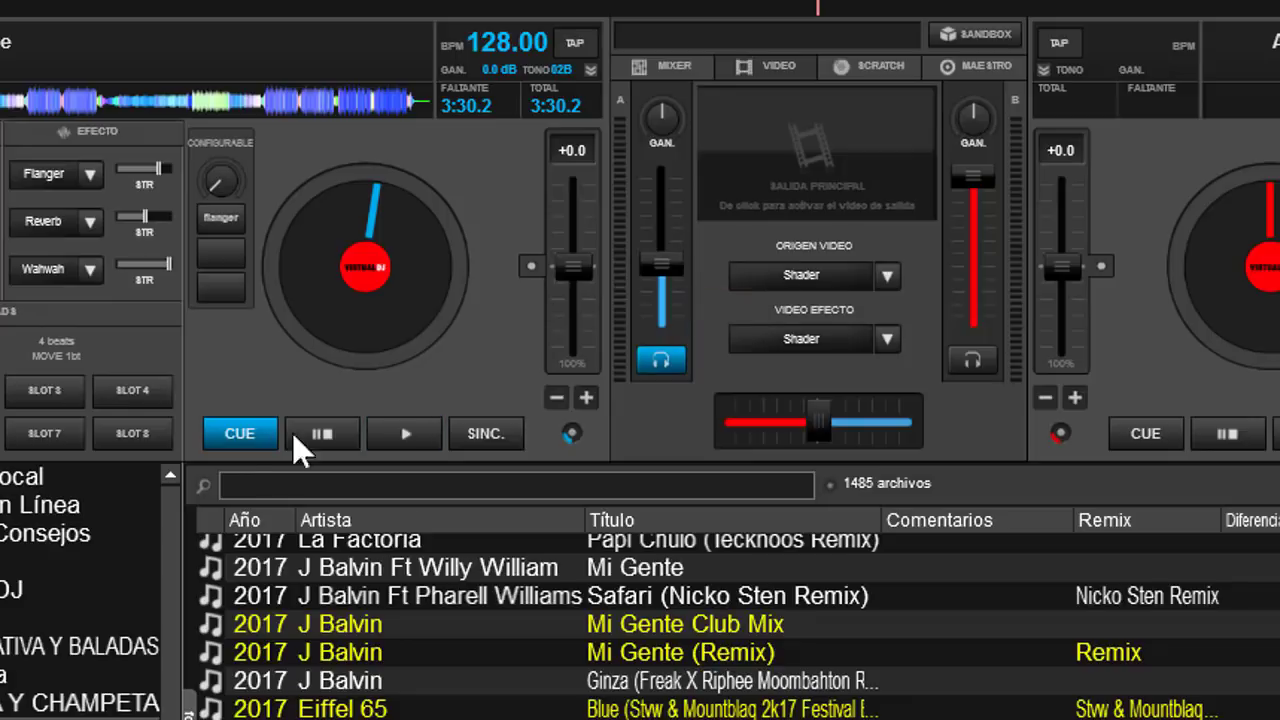
{"action": "left_click", "coordinate": [411, 431]}
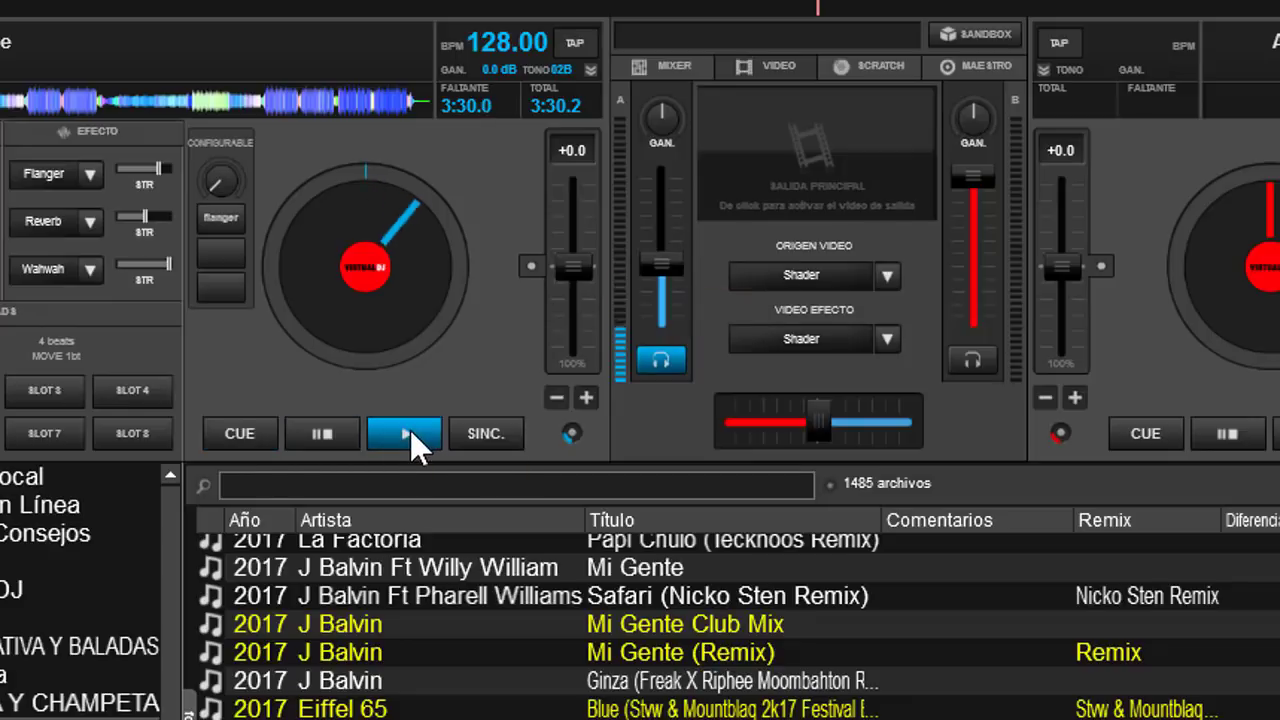
Activate the flanger effect with the custom button during playback and pause the left deck.
{"action": "left_click", "coordinate": [222, 216]}
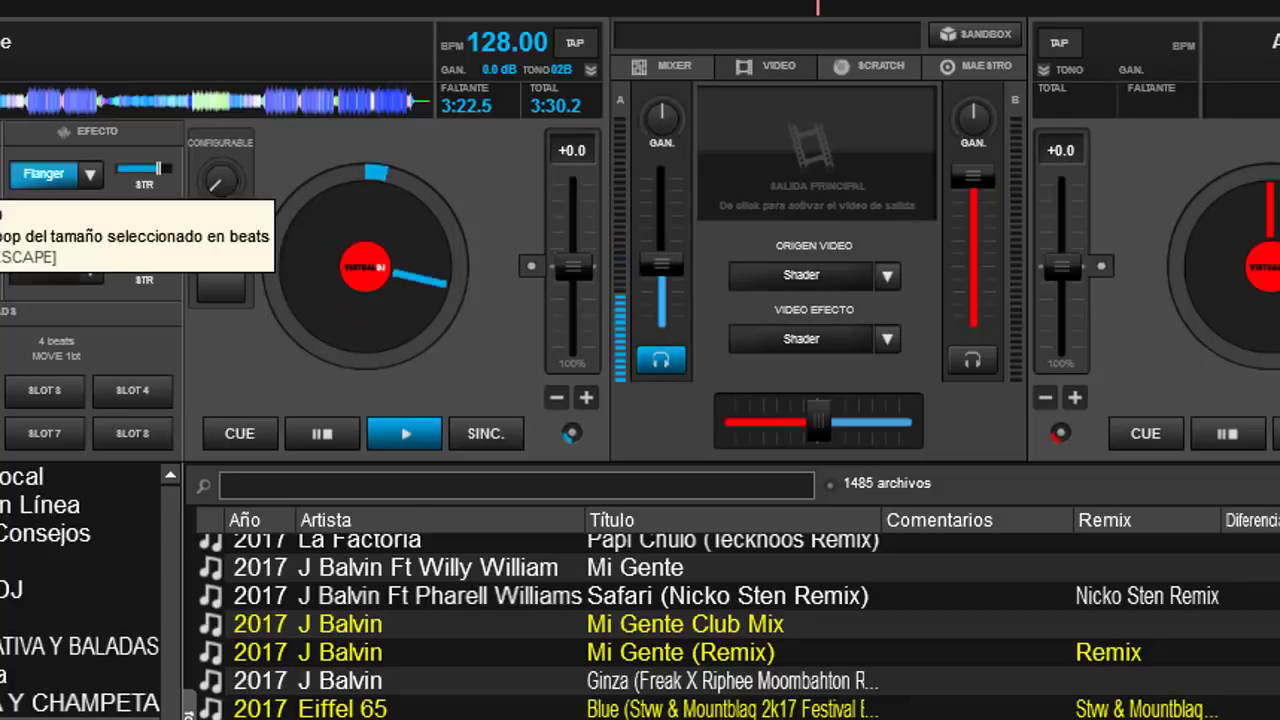
{"action": "key", "text": "Escape"}
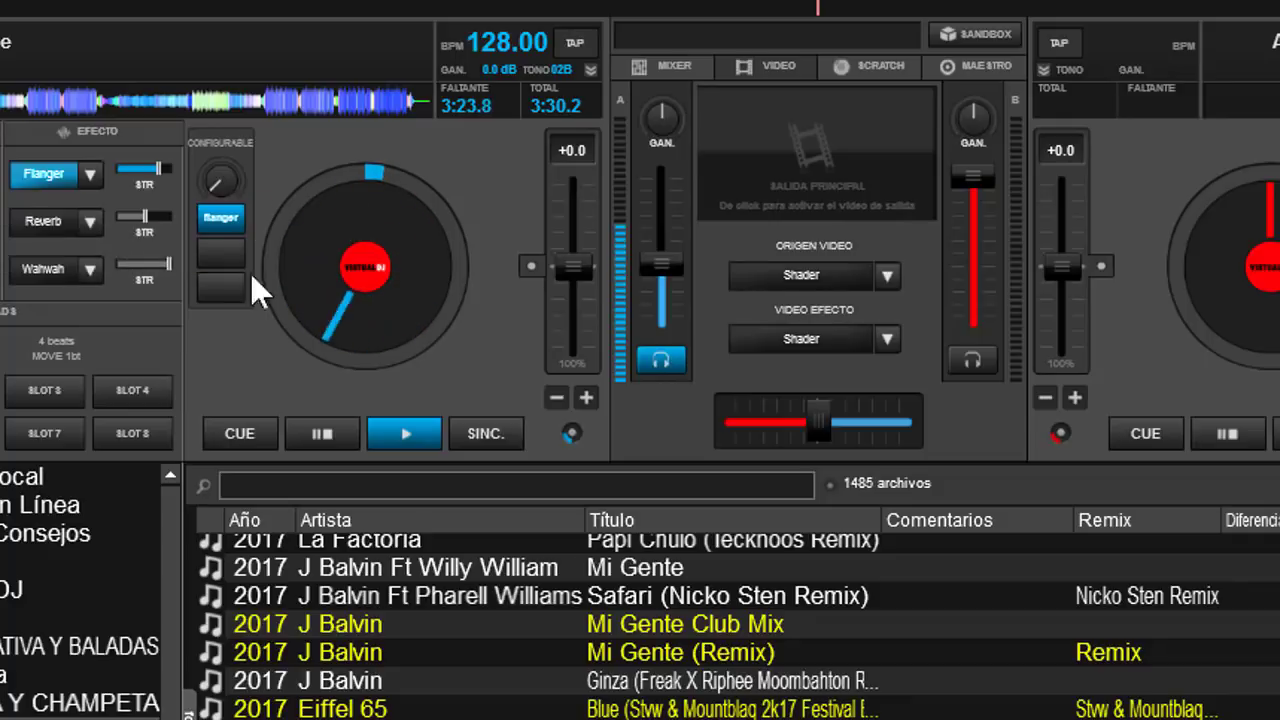
{"action": "left_click", "coordinate": [331, 430]}
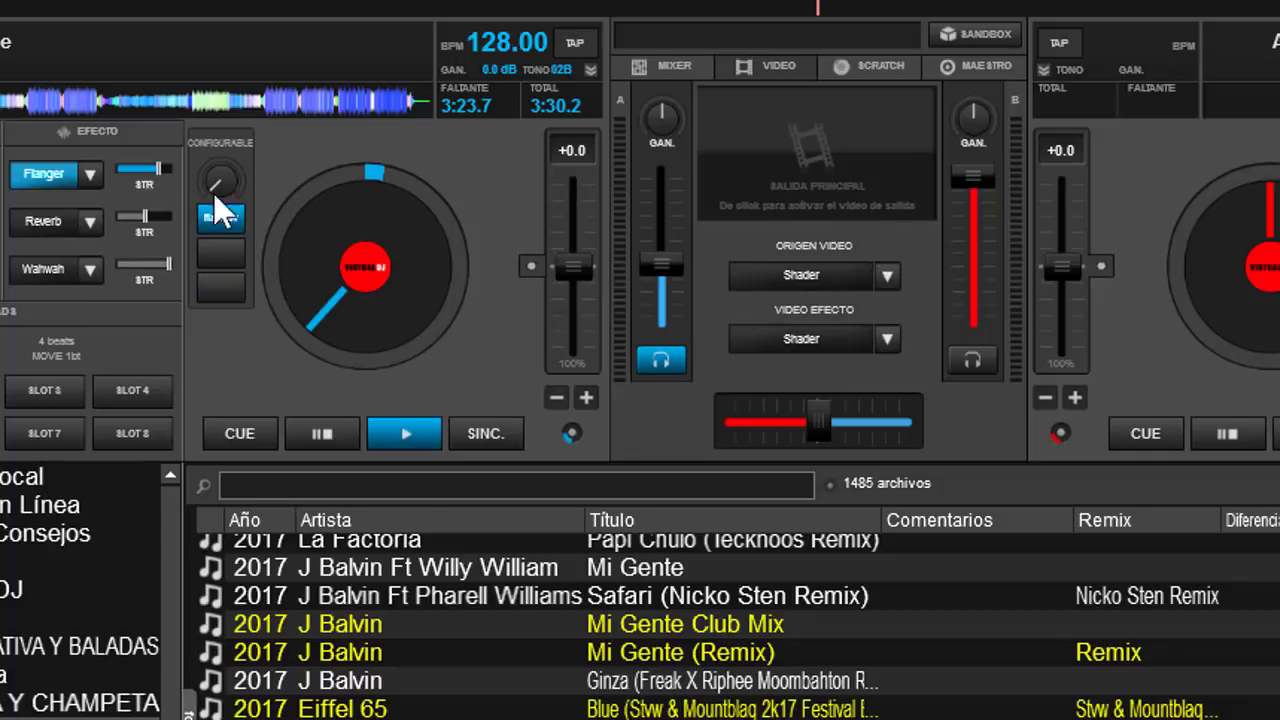
Reopen the editor of the custom flanger button and add a second action entry to it.
{"action": "left_click", "coordinate": [222, 218]}
{"action": "right_click", "coordinate": [222, 225]}
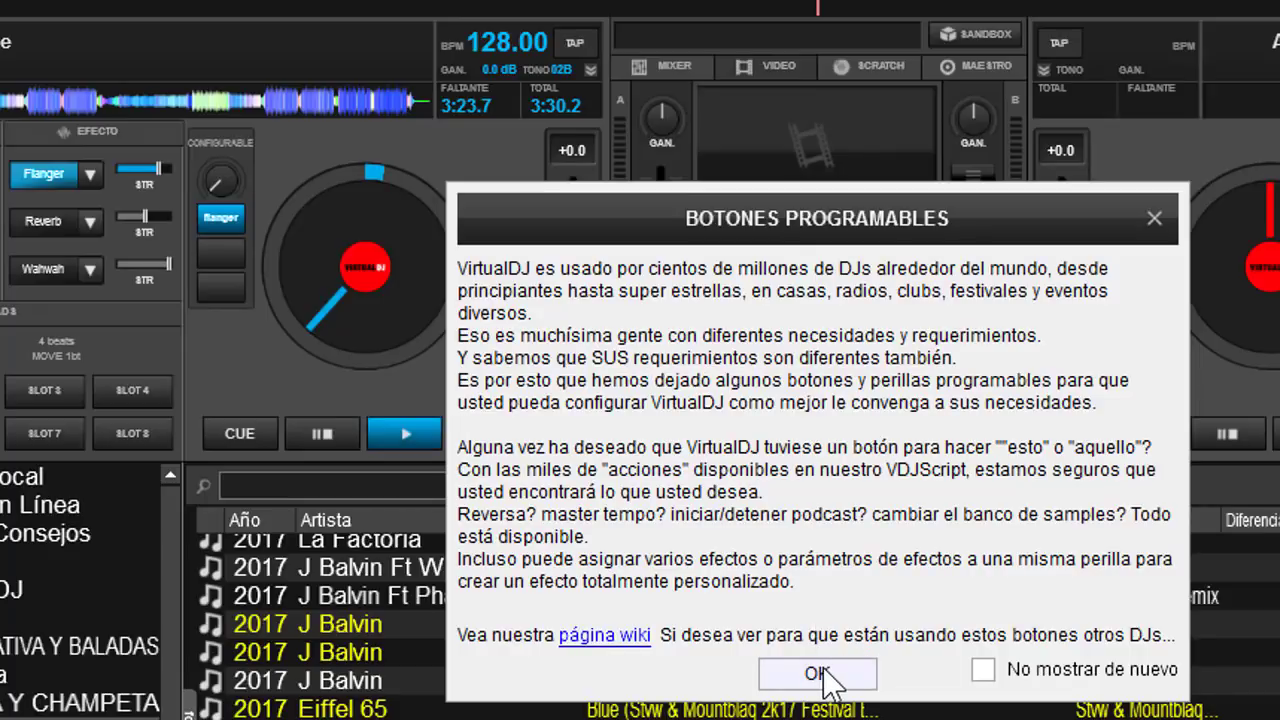
{"action": "left_click", "coordinate": [818, 674]}
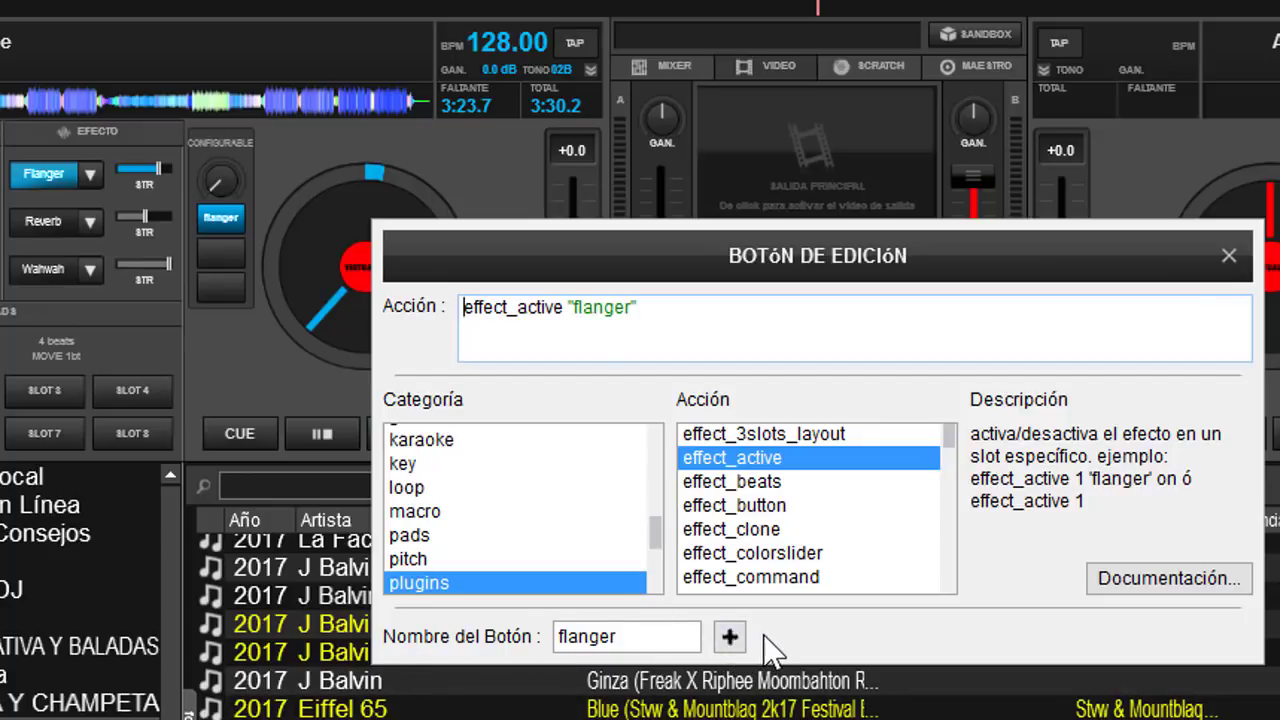
{"action": "left_click", "coordinate": [731, 637]}
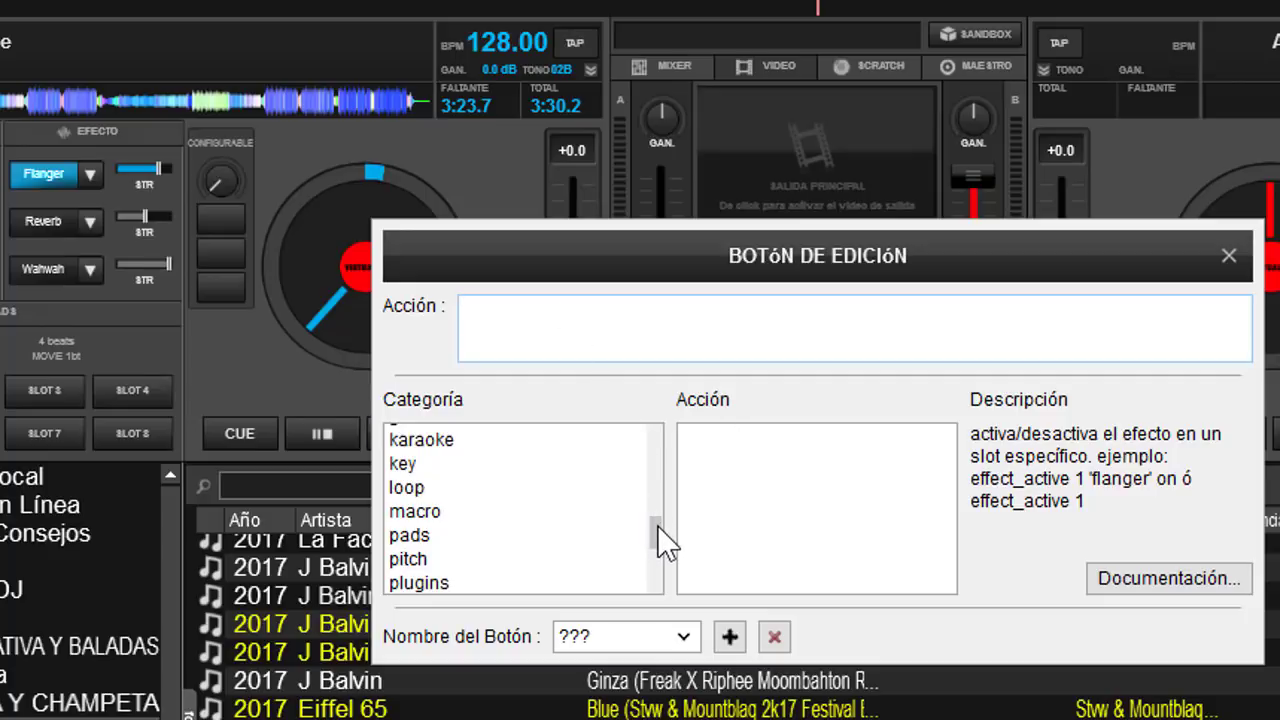
Set the second entry's action to effect_active "echo".
{"action": "left_click_drag", "start_coordinate": [657, 525], "coordinate": [654, 589]}
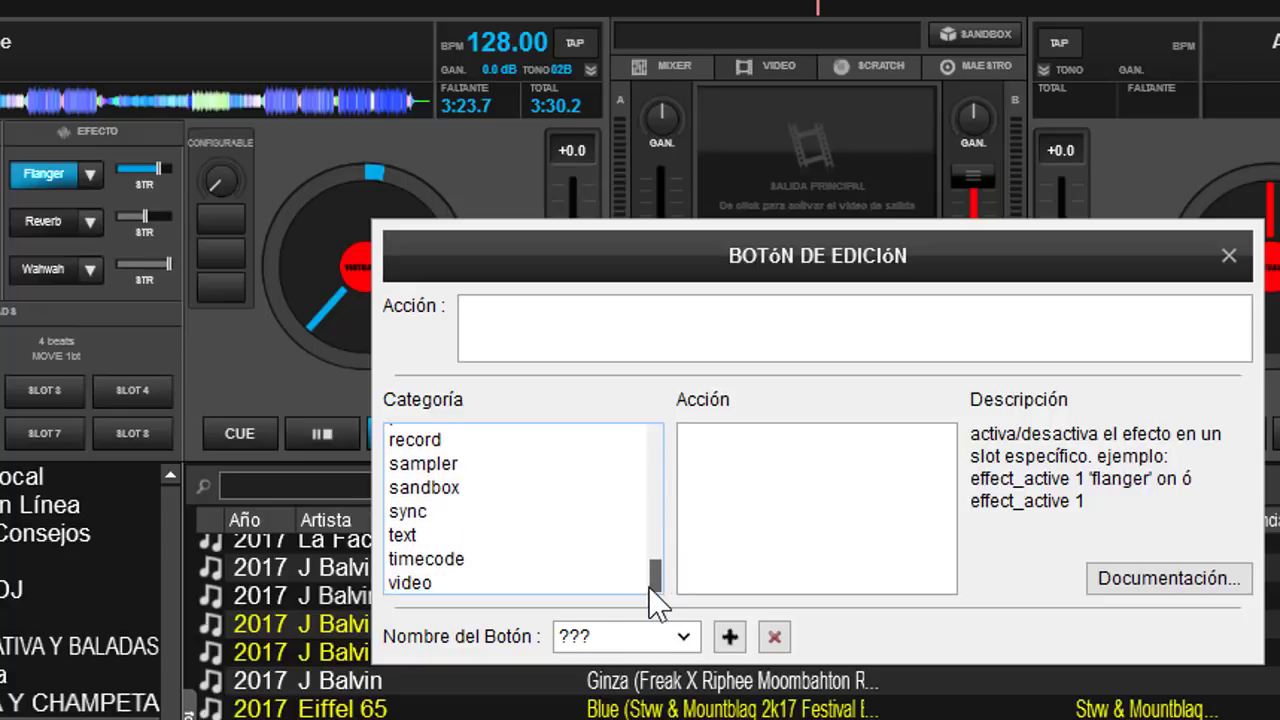
{"action": "left_click", "coordinate": [564, 308]}
{"action": "type", "text": "a"}
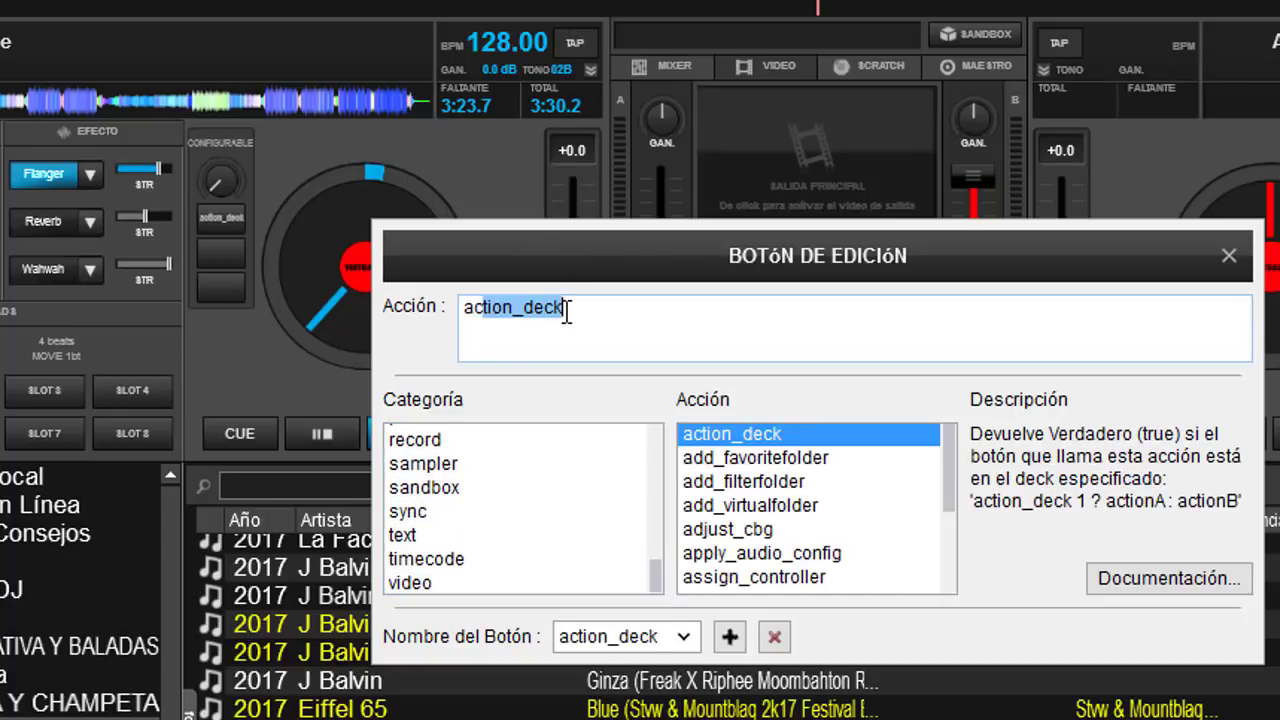
{"action": "type", "text": "ct"}
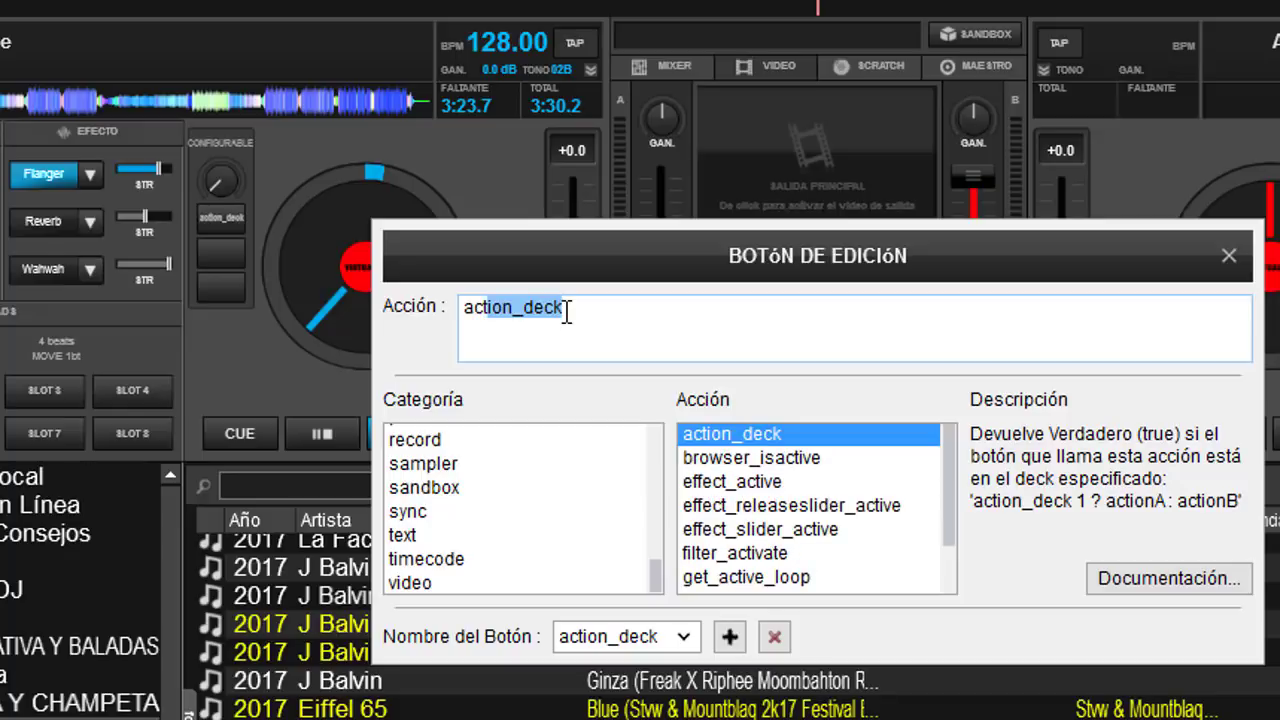
{"action": "left_click", "coordinate": [740, 482]}
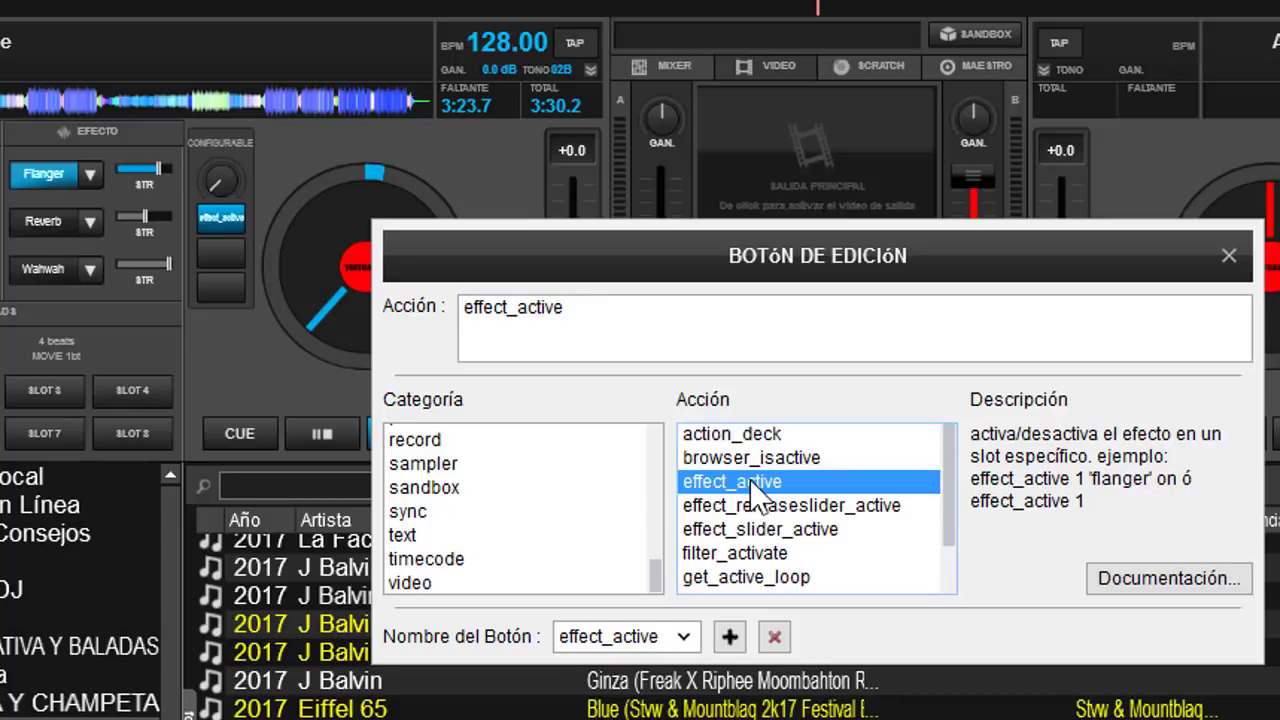
{"action": "left_click", "coordinate": [648, 313]}
{"action": "type", "text": "\""}
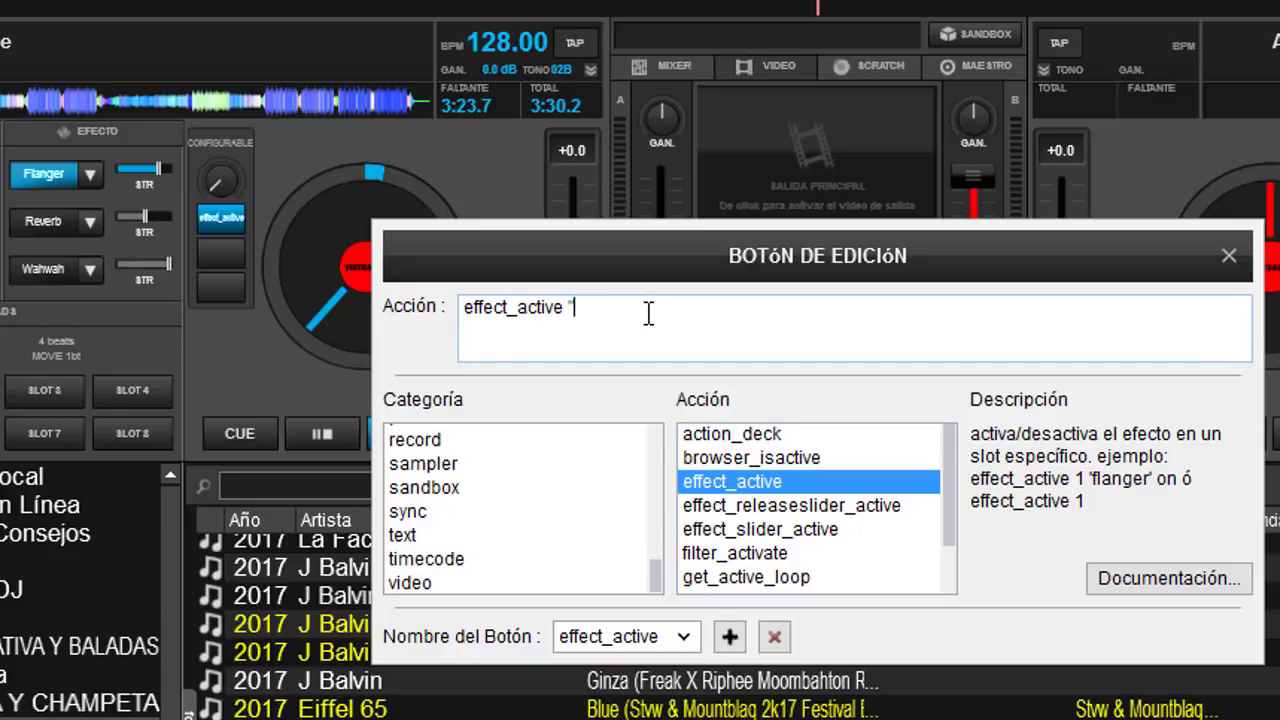
{"action": "type", "text": "echo\""}
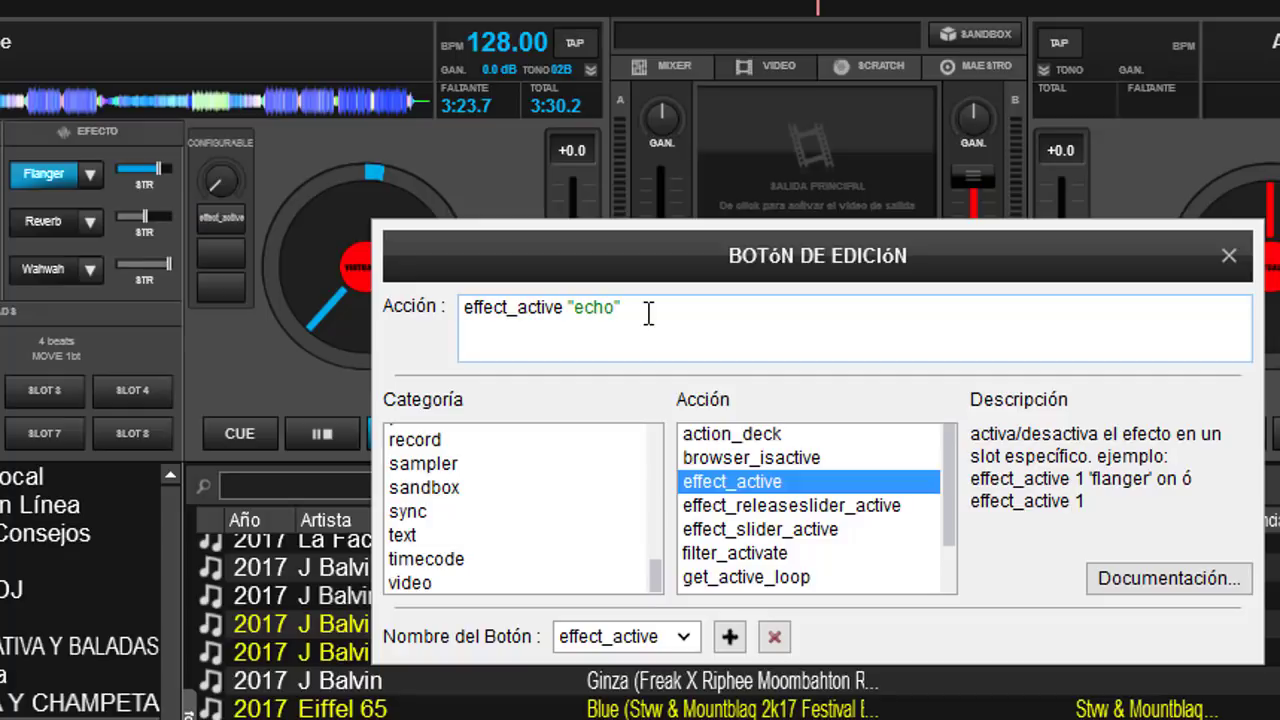
Replace the second entry's button name with echo.
{"action": "left_click", "coordinate": [652, 636]}
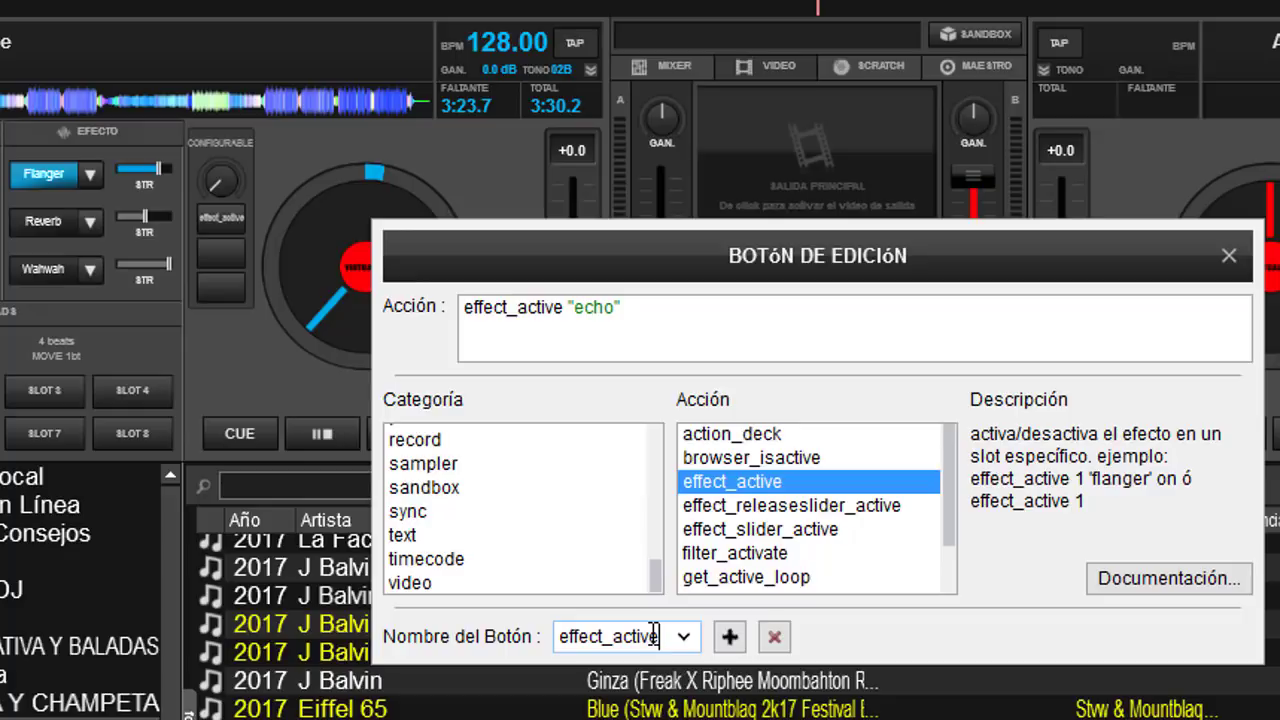
{"action": "key", "text": "BackSpace"}
{"action": "key", "text": "BackSpace"}
{"action": "key", "text": "BackSpace"}
{"action": "key", "text": "BackSpace"}
{"action": "key", "text": "BackSpace"}
{"action": "key", "text": "BackSpace"}
{"action": "key", "text": "BackSpace"}
{"action": "key", "text": "BackSpace"}
{"action": "key", "text": "BackSpace"}
{"action": "key", "text": "BackSpace"}
{"action": "key", "text": "BackSpace"}
{"action": "key", "text": "BackSpace"}
{"action": "key", "text": "BackSpace"}
{"action": "type", "text": "echo"}
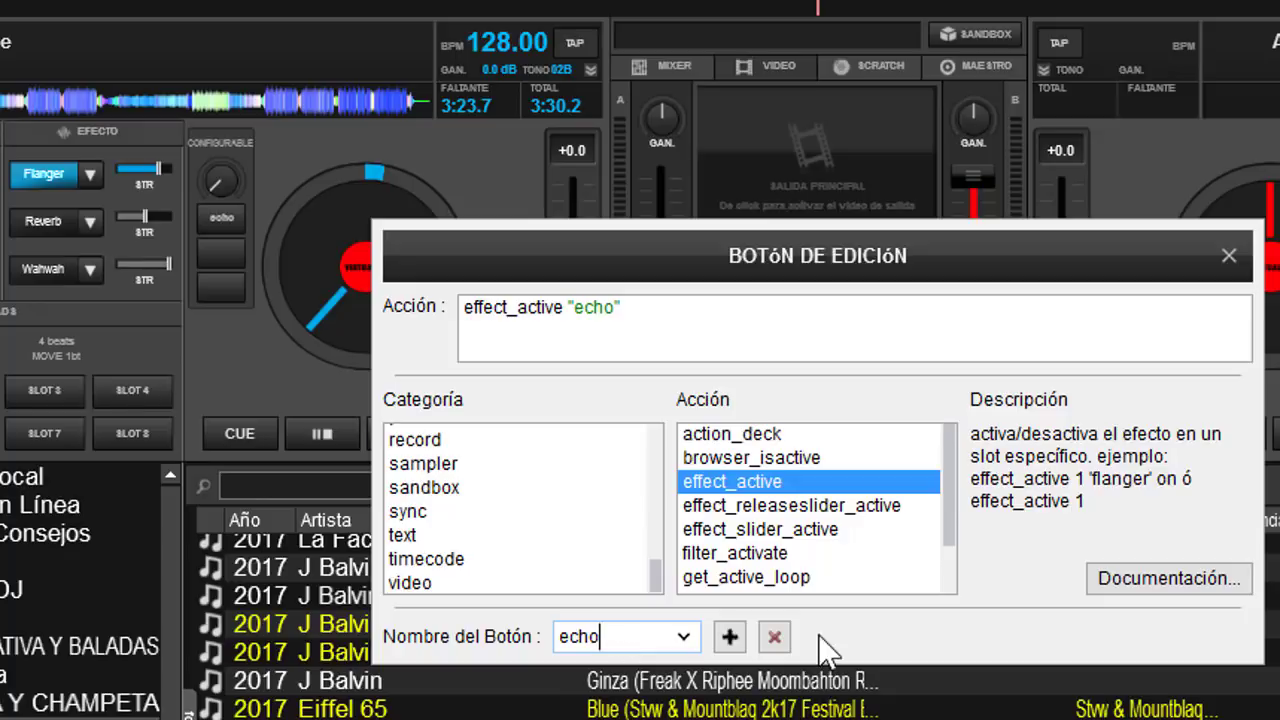
Add a third entry with the action play to the configurable button and close the editor.
{"action": "left_click", "coordinate": [730, 638]}
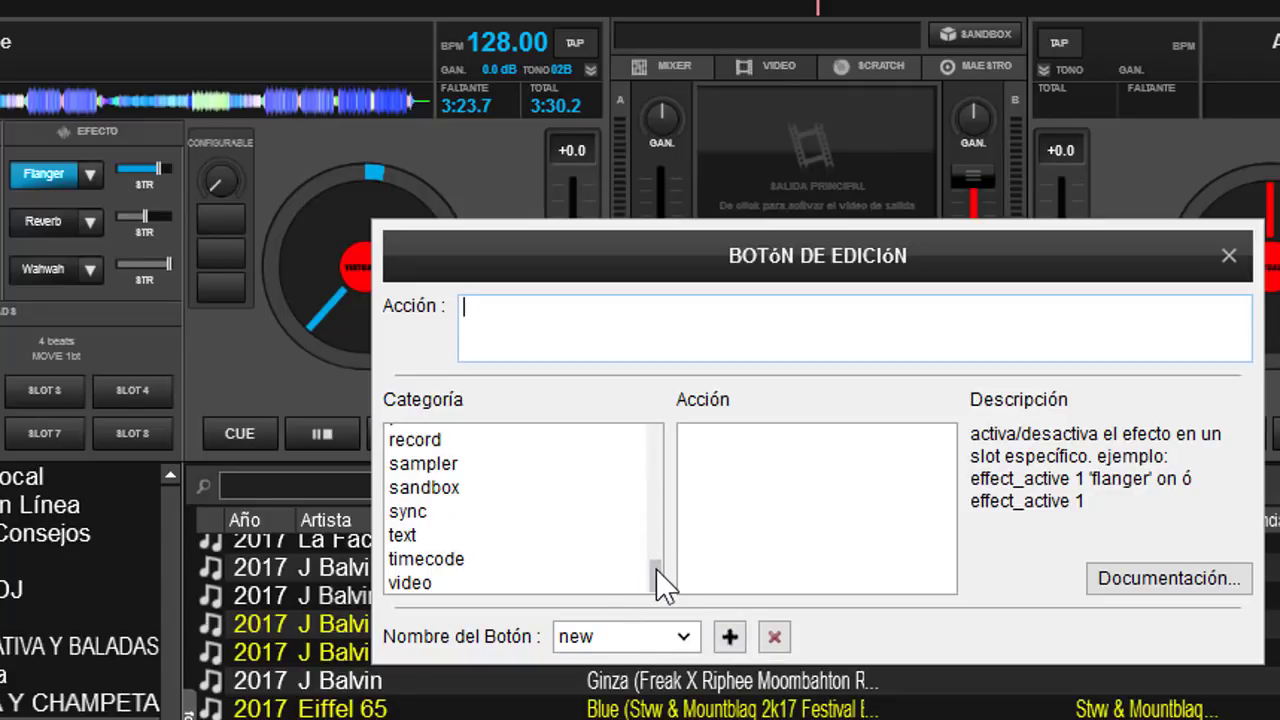
{"action": "left_click_drag", "start_coordinate": [656, 566], "coordinate": [669, 357]}
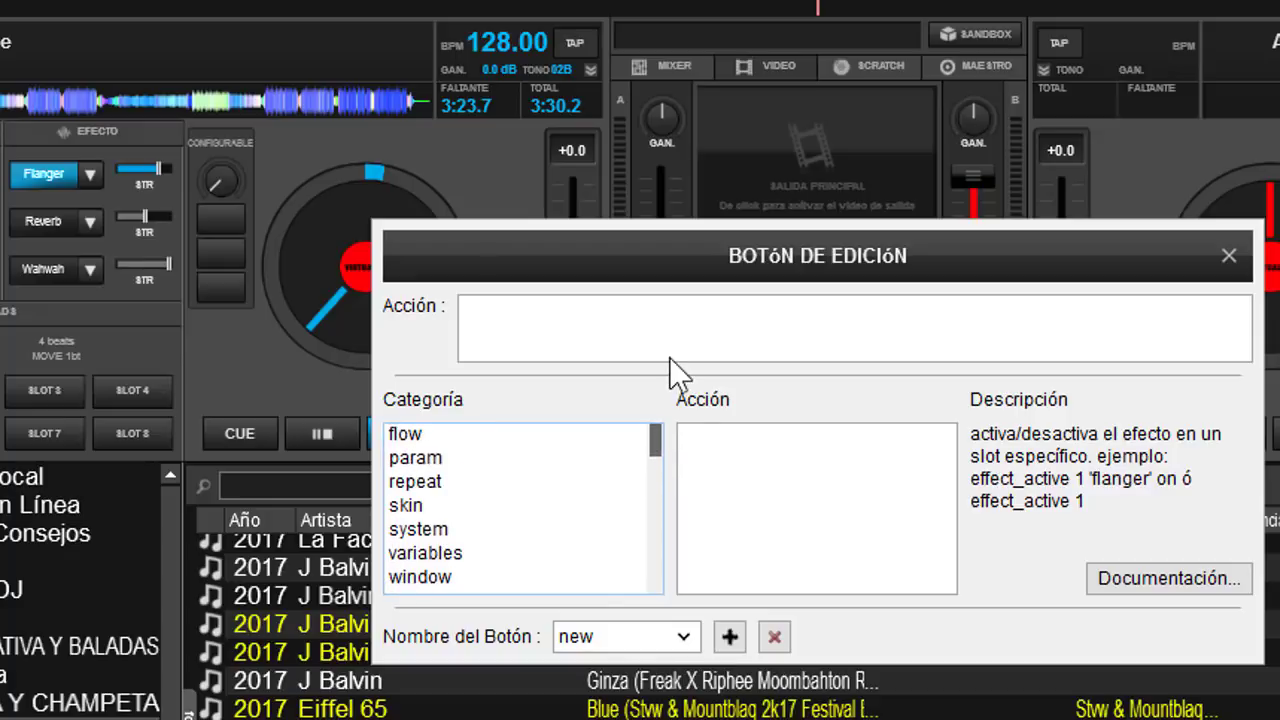
{"action": "left_click", "coordinate": [589, 332]}
{"action": "type", "text": "play"}
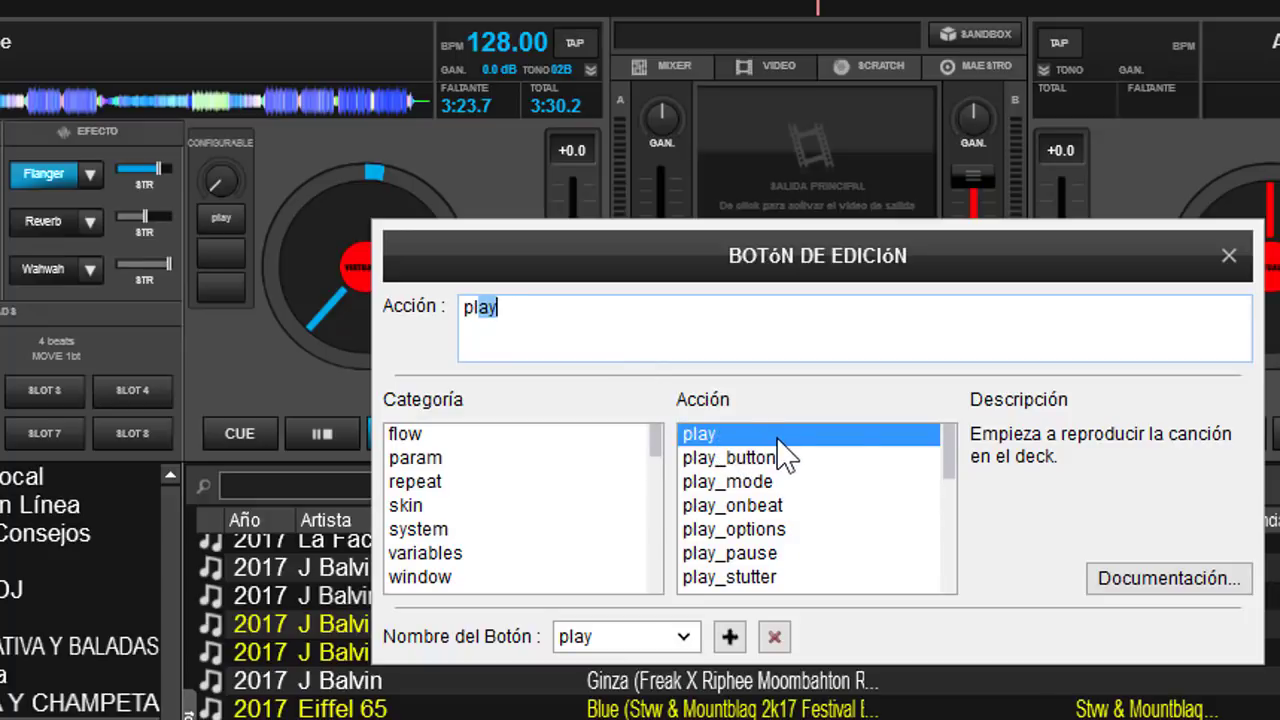
{"action": "key", "text": "Tab"}
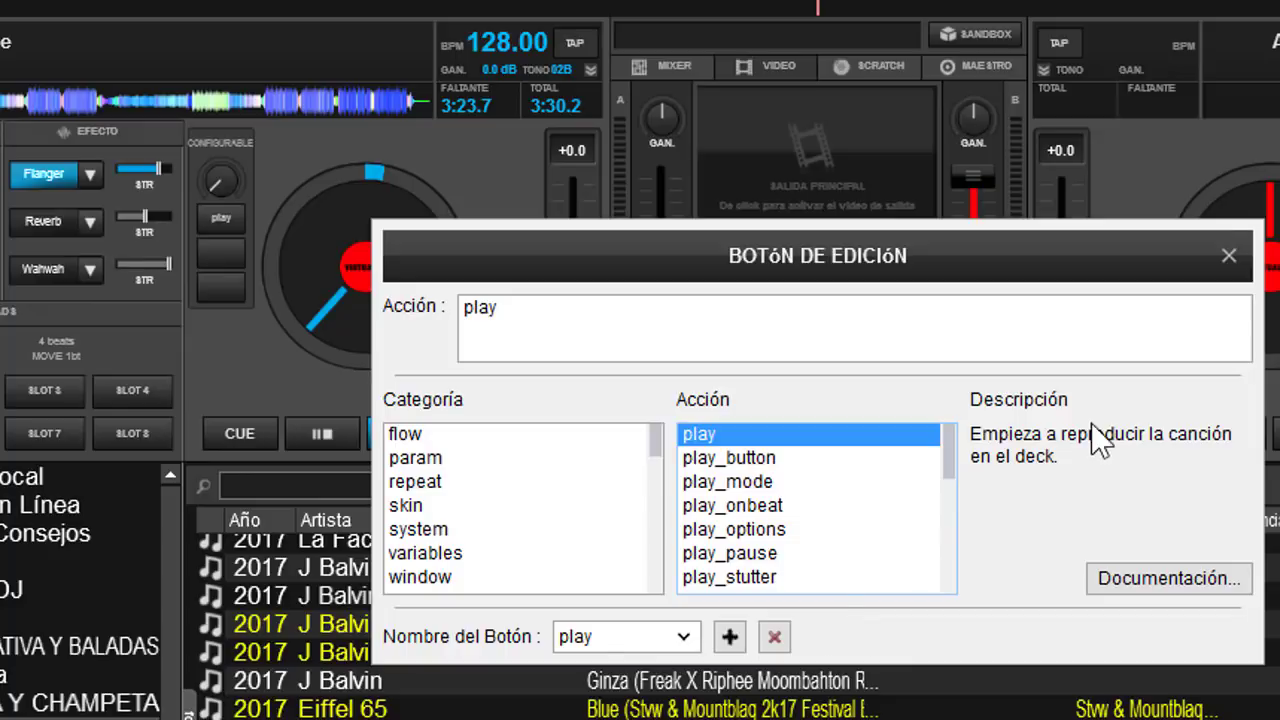
{"action": "left_click", "coordinate": [1231, 252]}
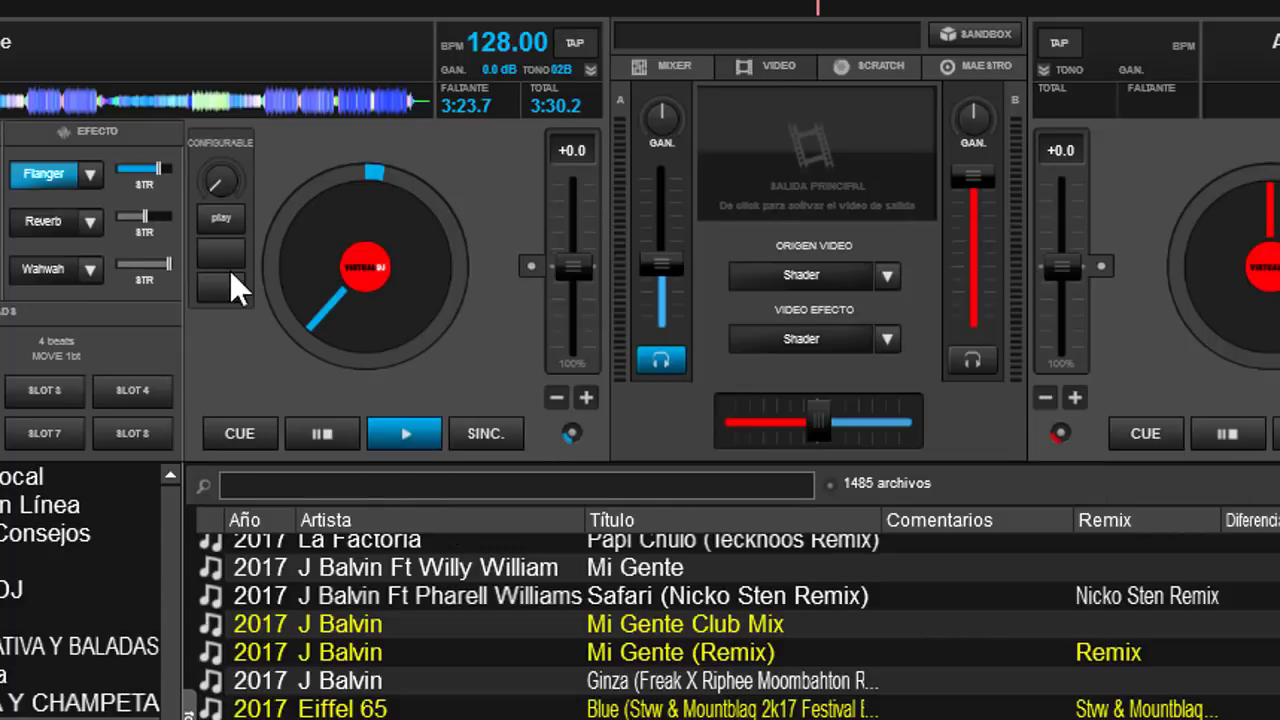
Test the custom play button with a brief start and pause of the left deck, and turn off the Flanger effect.
{"action": "left_click", "coordinate": [221, 218]}
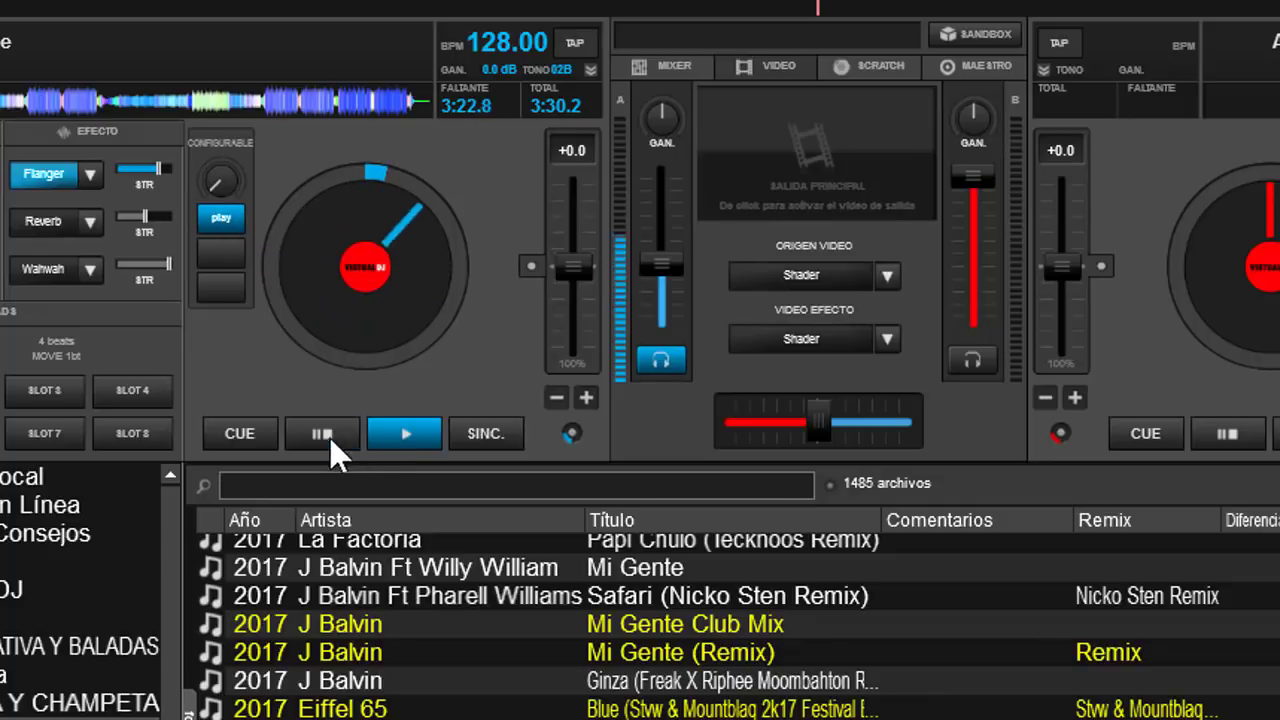
{"action": "left_click", "coordinate": [328, 434]}
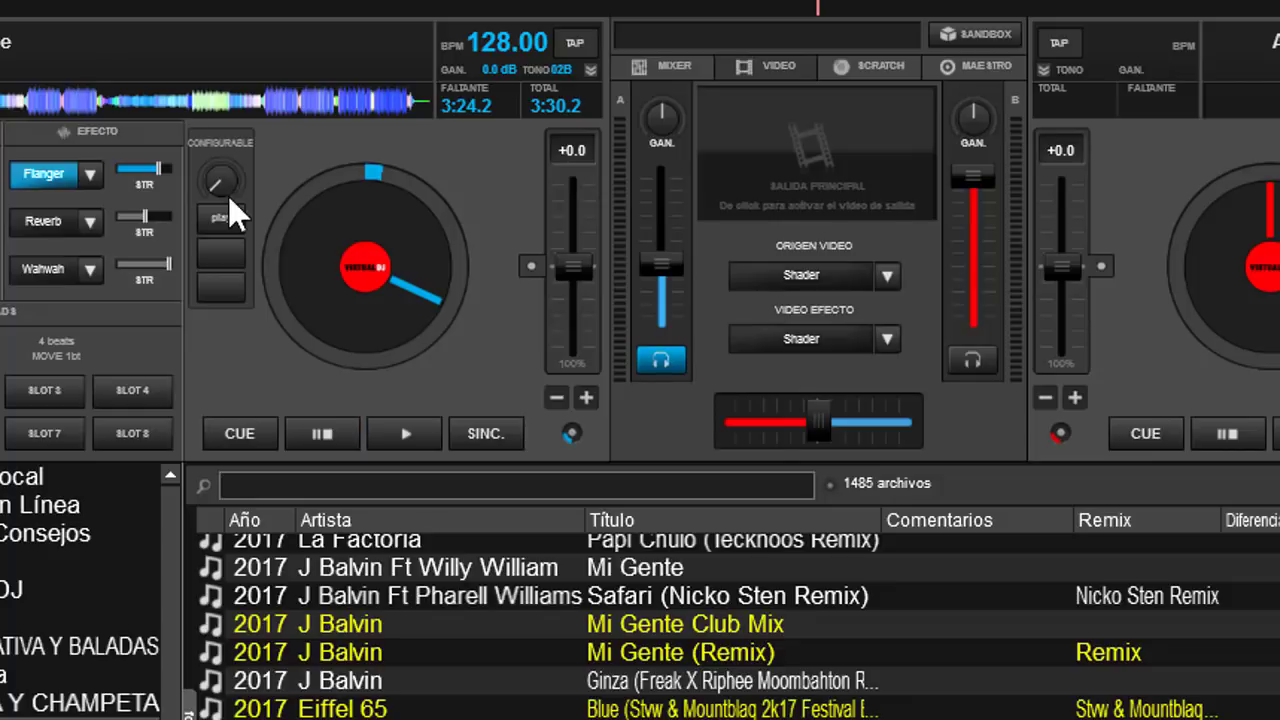
{"action": "left_click", "coordinate": [48, 172]}
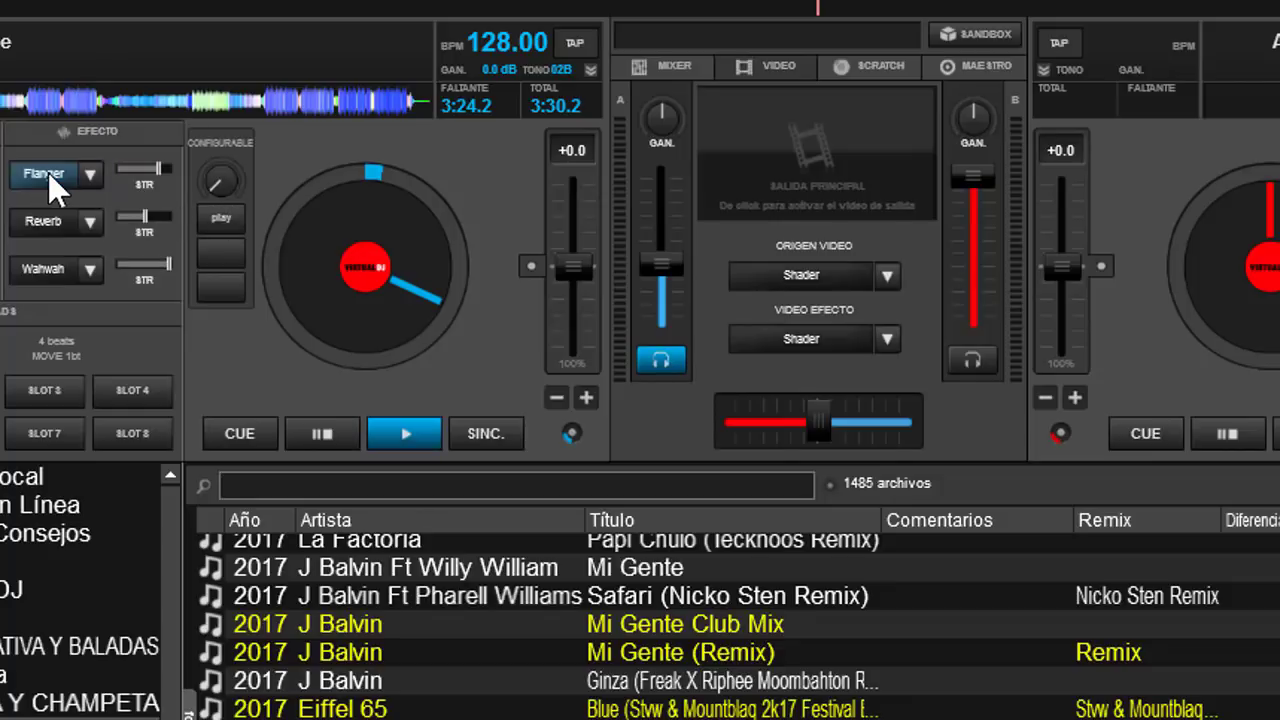
Switch the left deck's configurable button to flanger and activate the effect with it.
{"action": "right_click", "coordinate": [220, 218]}
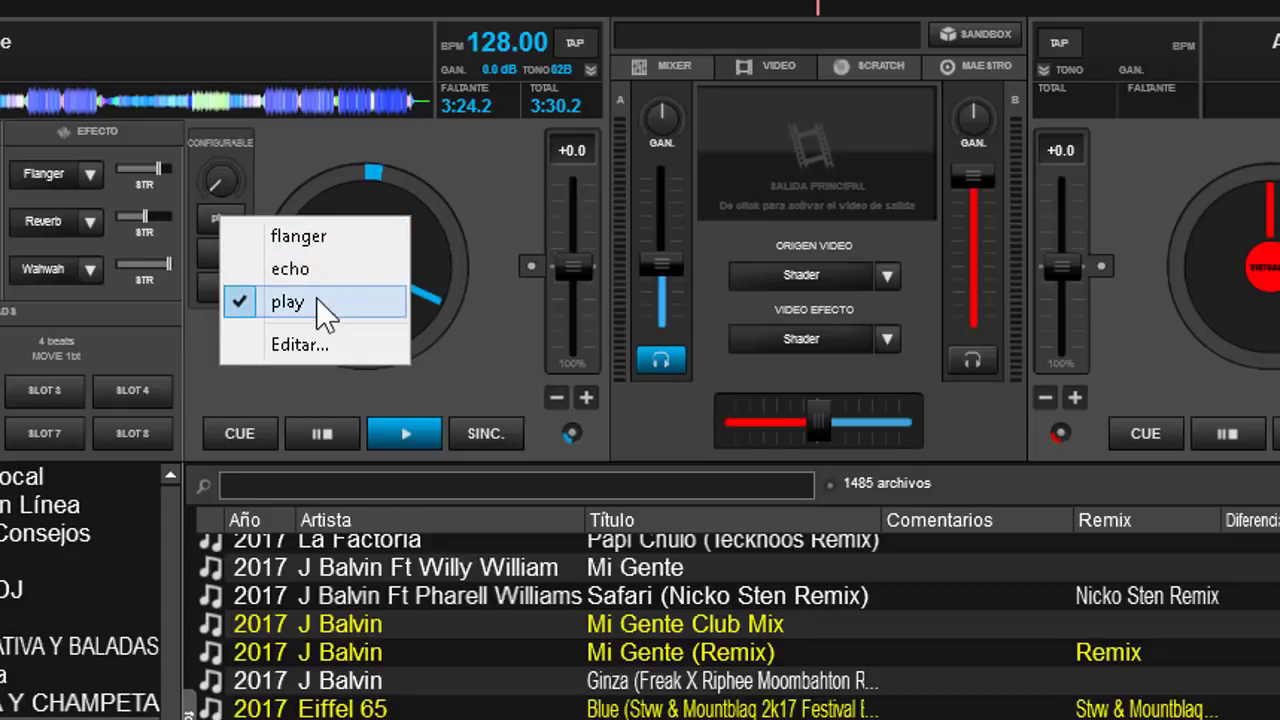
{"action": "left_click", "coordinate": [336, 240]}
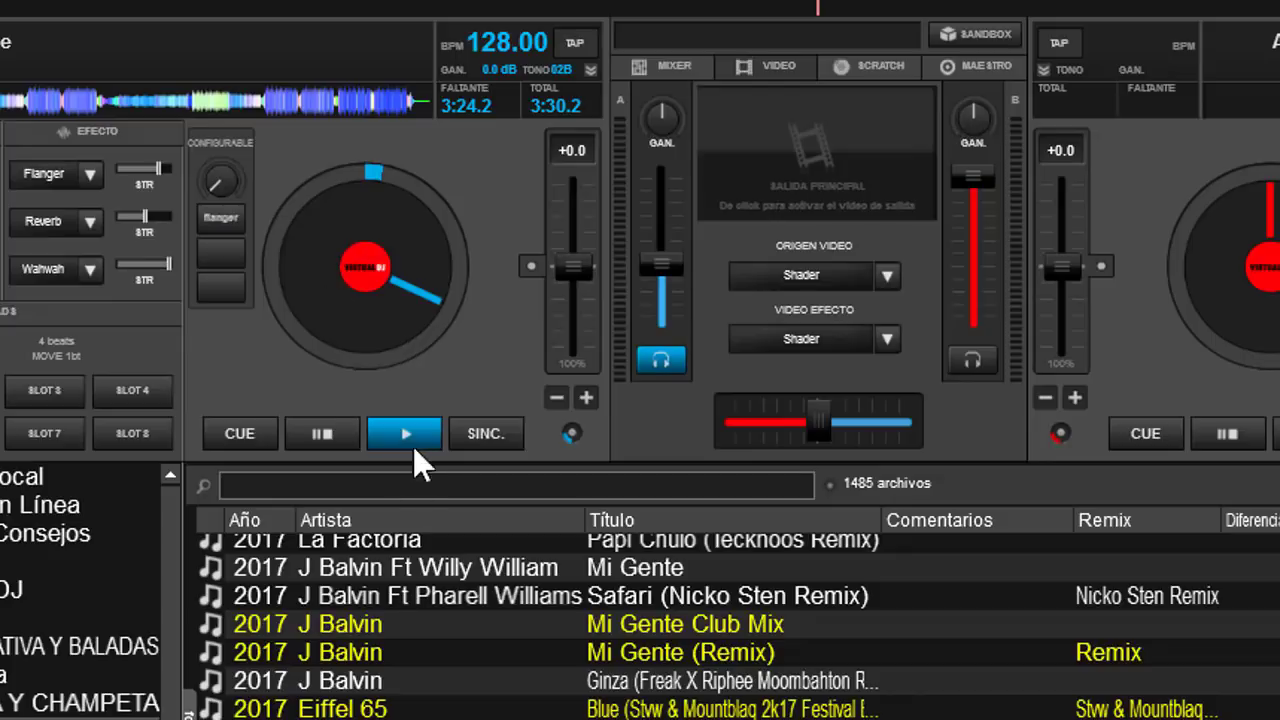
{"action": "left_click", "coordinate": [221, 216]}
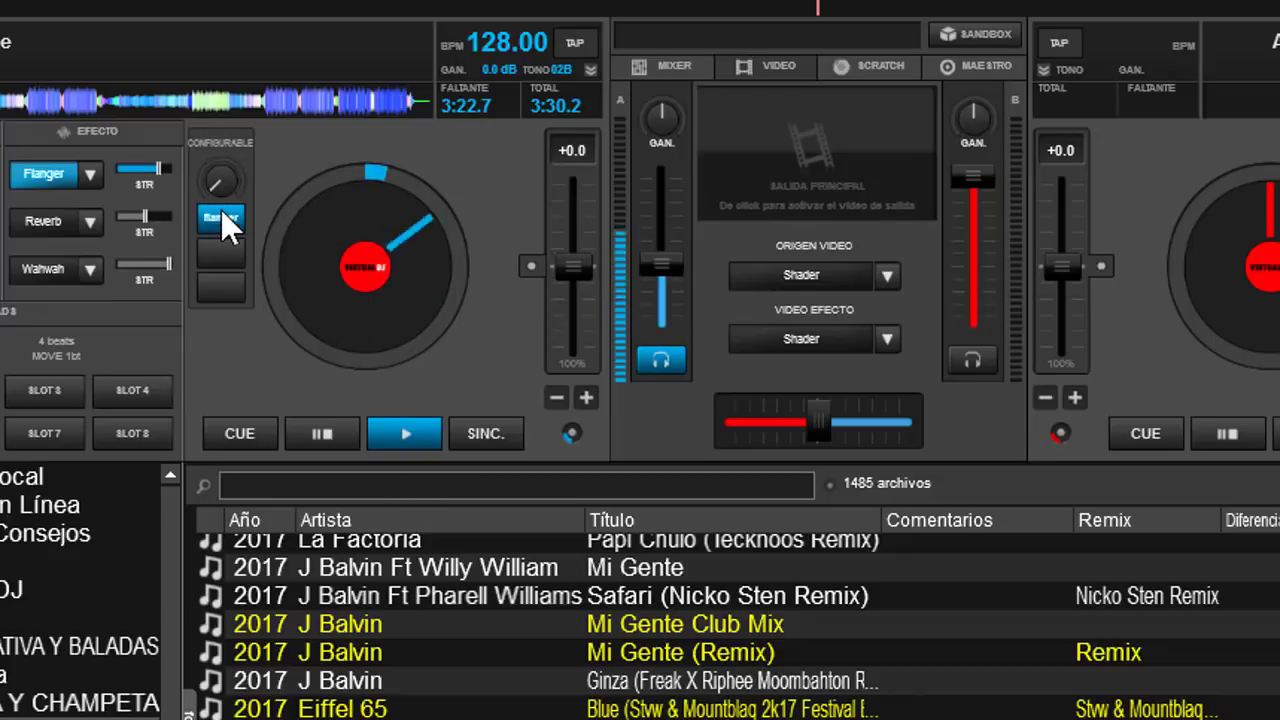
Switch the configurable button to echo, activate the echo effect, and turn off Flanger in the deck's first effect slot.
{"action": "right_click", "coordinate": [222, 216]}
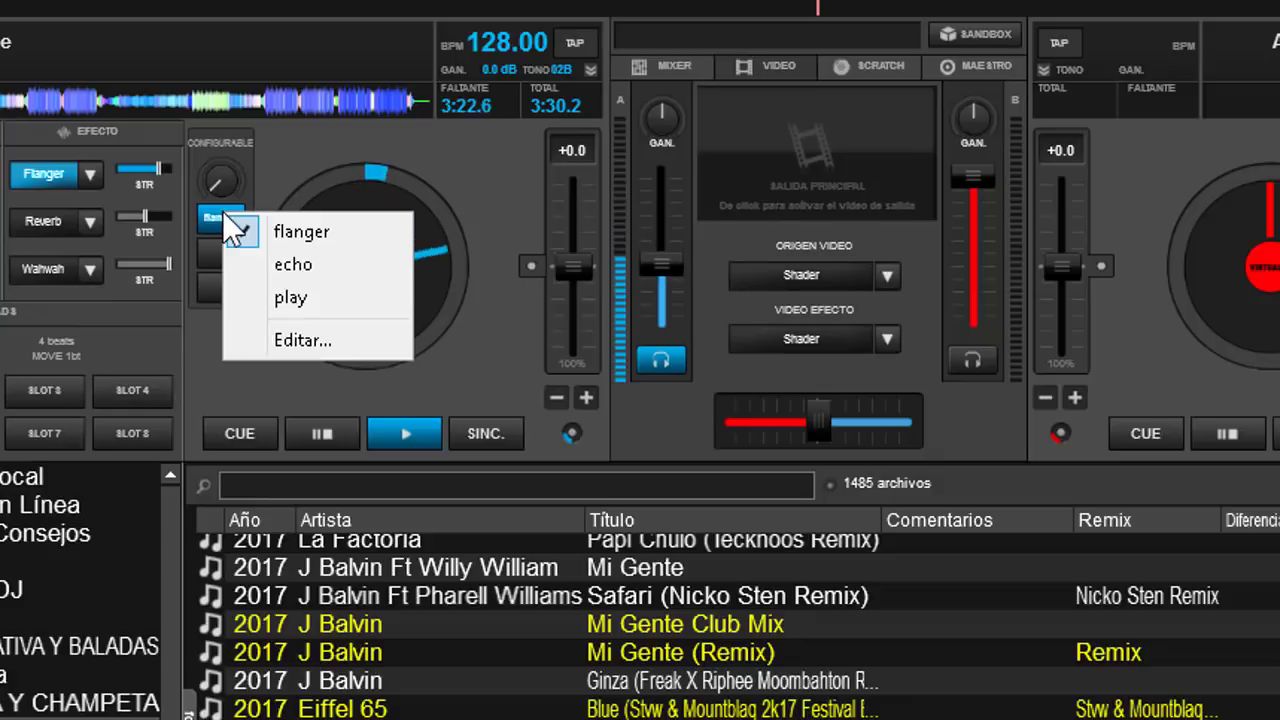
{"action": "left_click", "coordinate": [293, 265]}
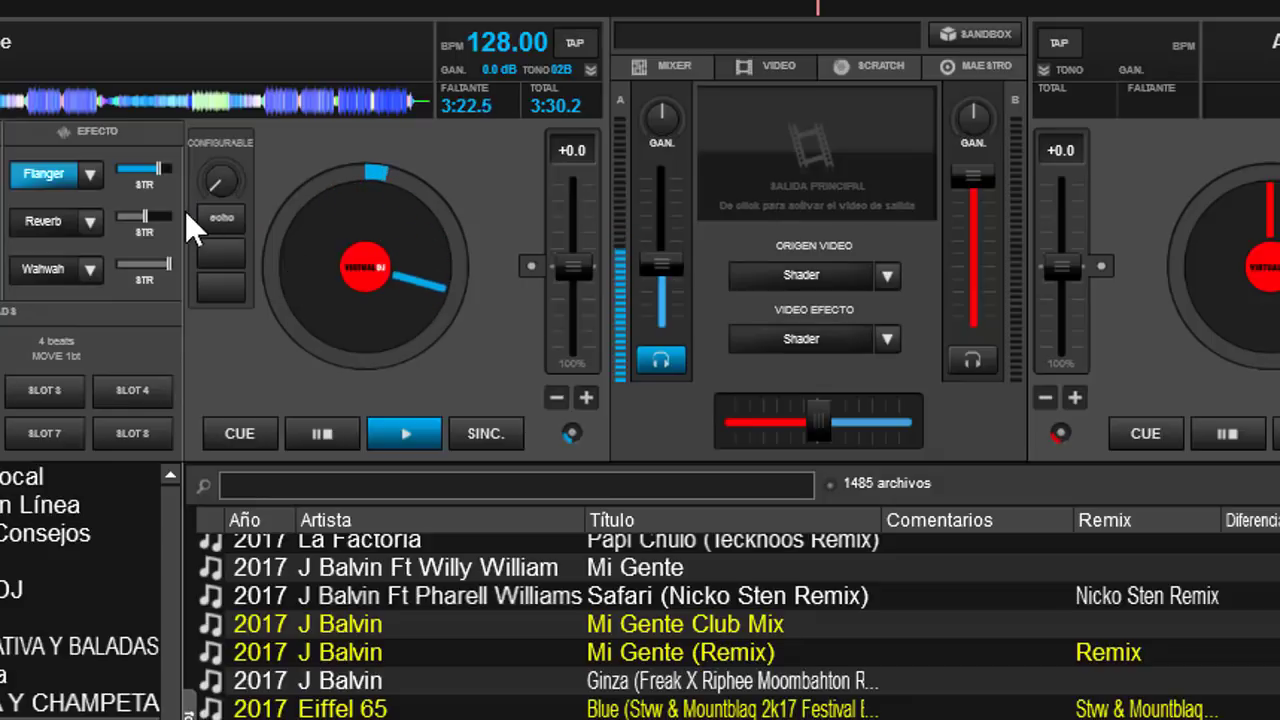
{"action": "left_click", "coordinate": [221, 217]}
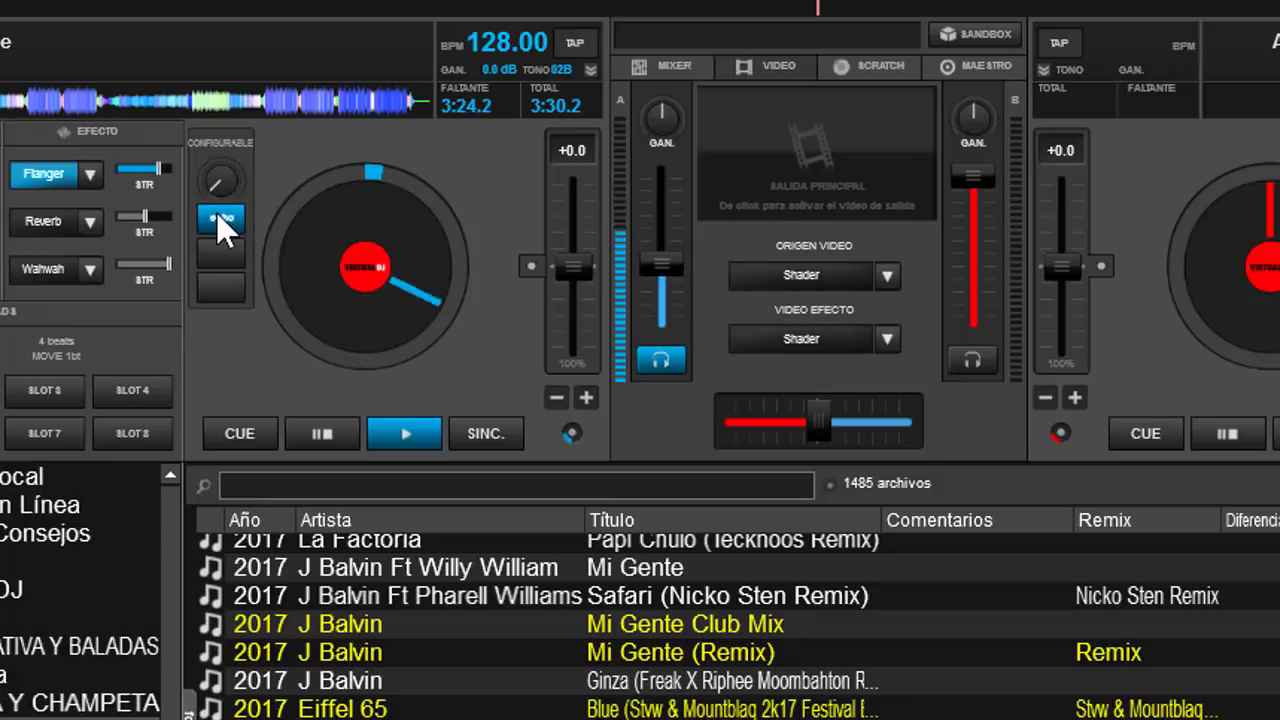
{"action": "left_click", "coordinate": [38, 170]}
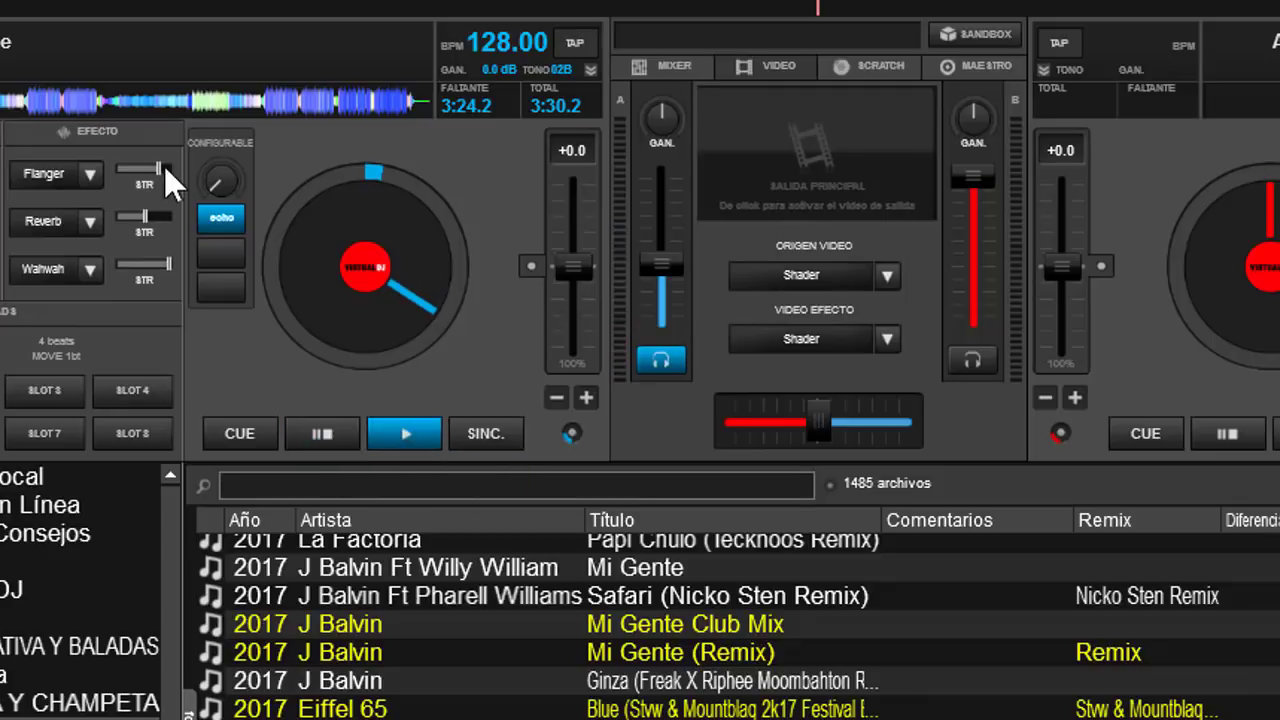
Switch the configurable button to play and start the left deck with it.
{"action": "right_click", "coordinate": [228, 215]}
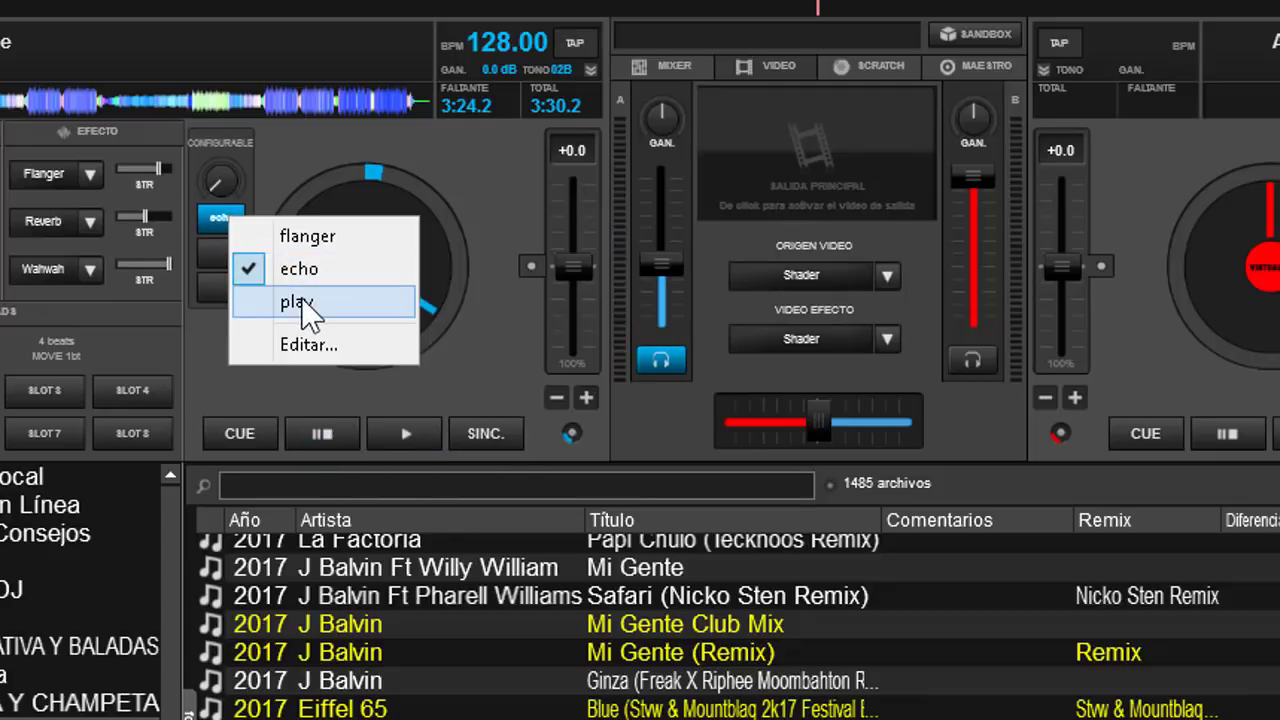
{"action": "left_click", "coordinate": [301, 297]}
{"action": "left_click", "coordinate": [225, 210]}
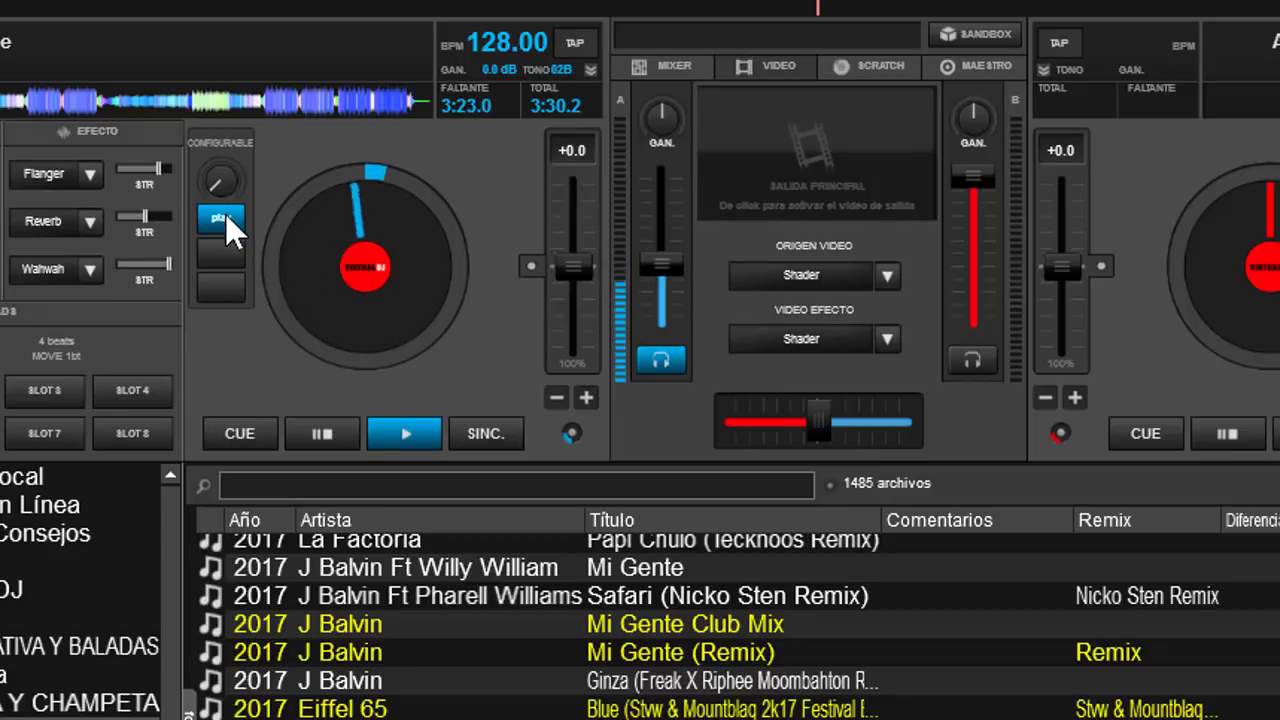
Set the configurable button back to echo while the track plays, then pause the left deck.
{"action": "right_click", "coordinate": [227, 220]}
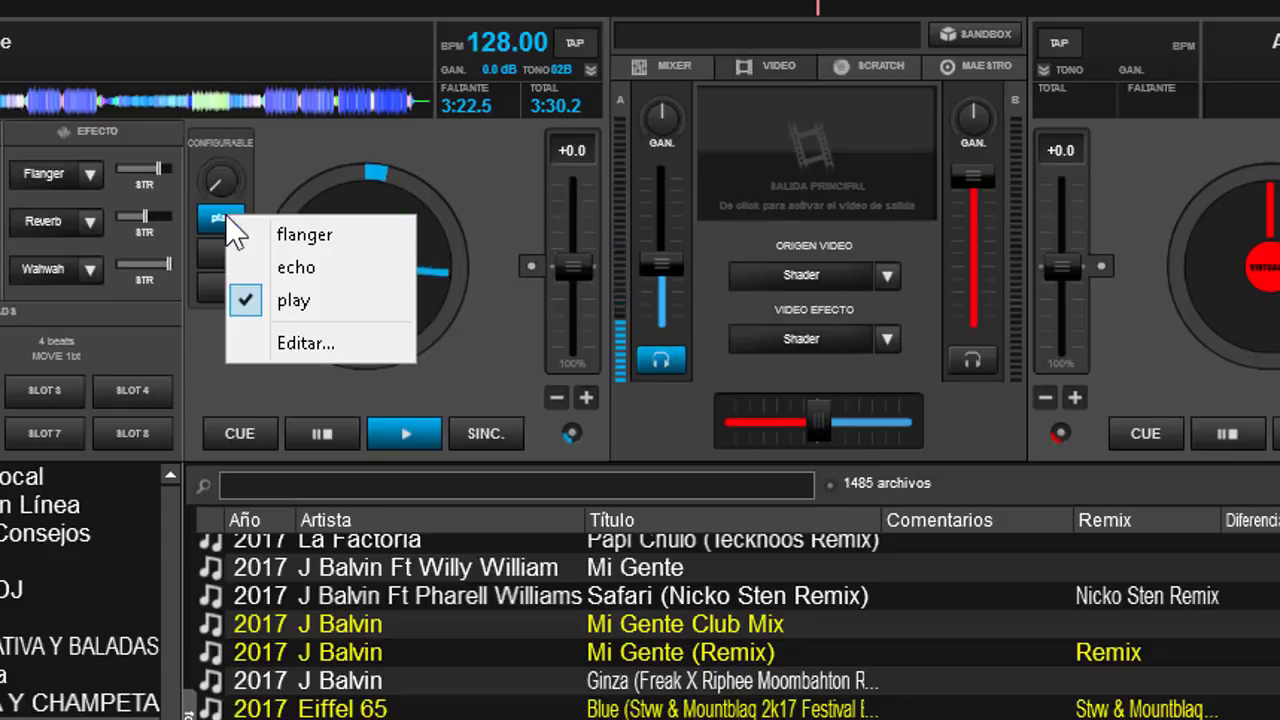
{"action": "left_click", "coordinate": [300, 268]}
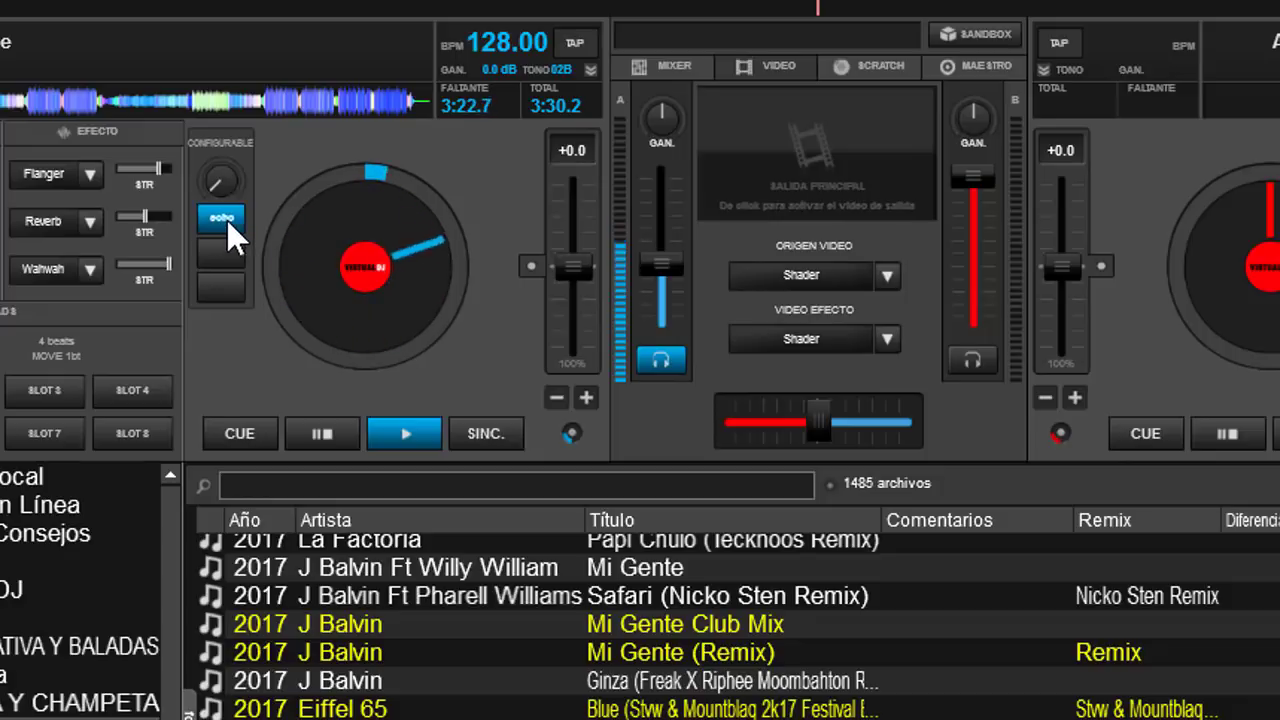
{"action": "left_click", "coordinate": [326, 430]}
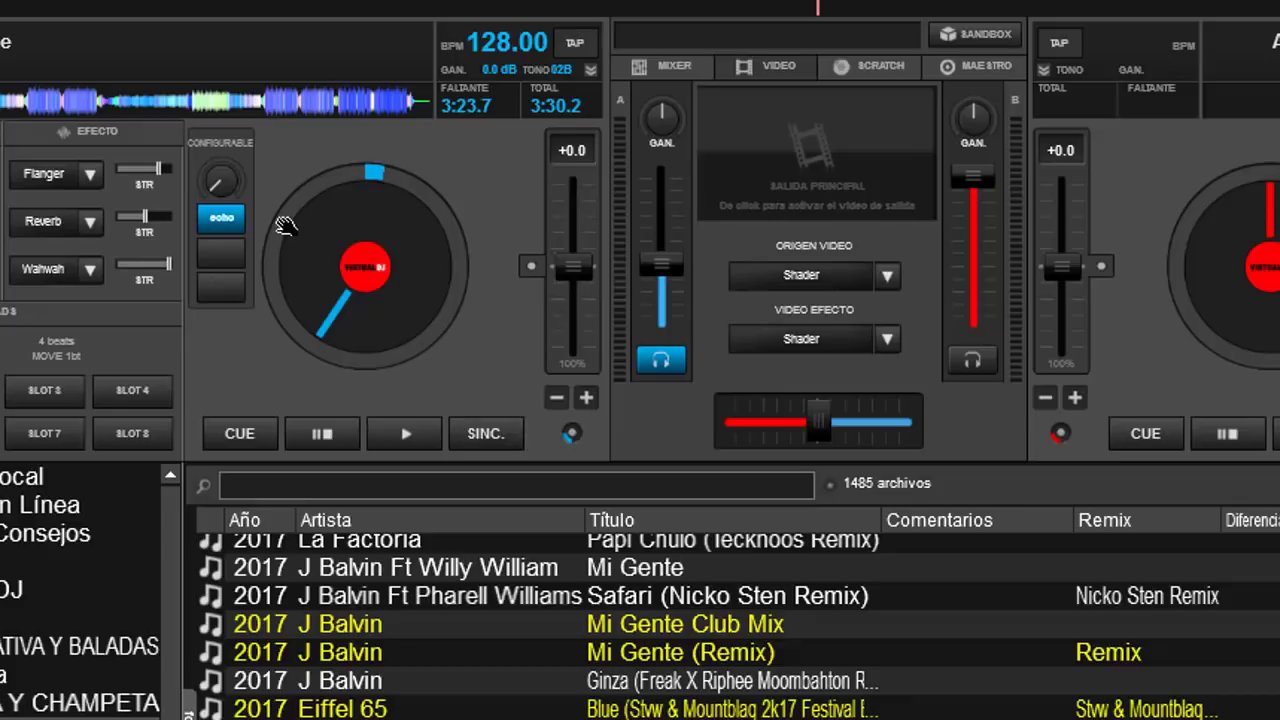
Open the configurable button's editor and delete its echo and flanger entries.
{"action": "right_click", "coordinate": [225, 220]}
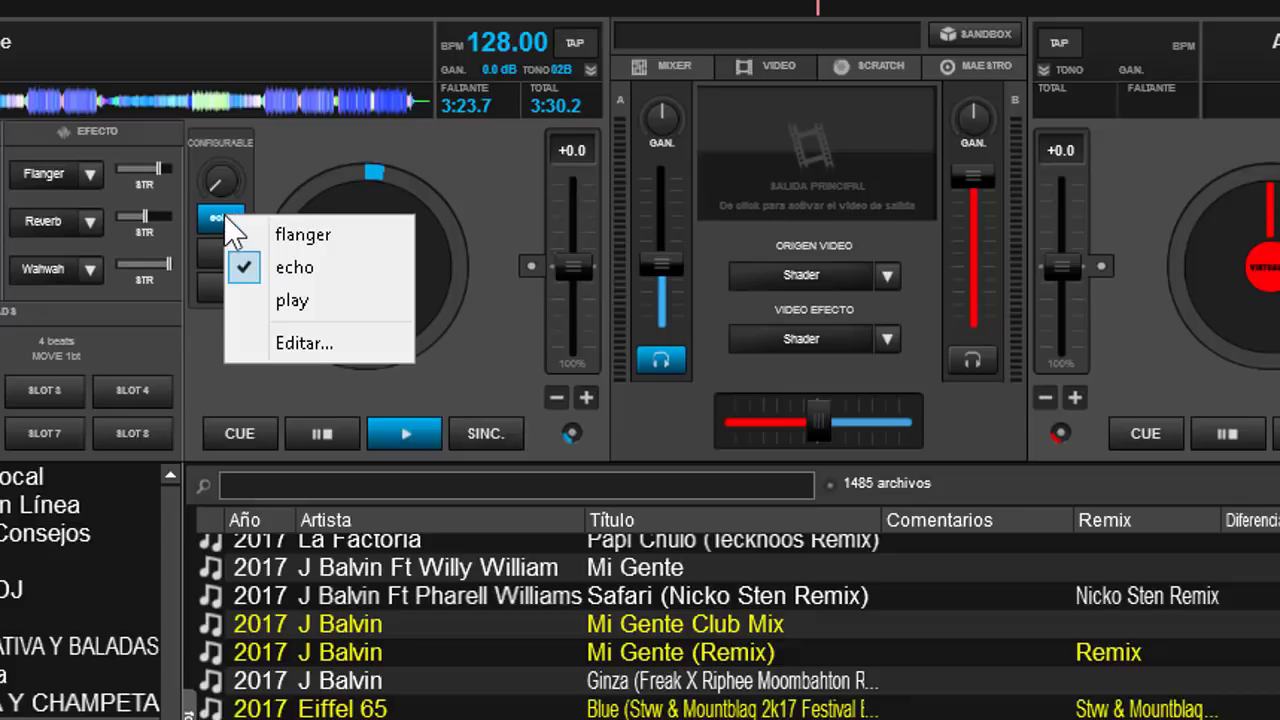
{"action": "left_click", "coordinate": [308, 340]}
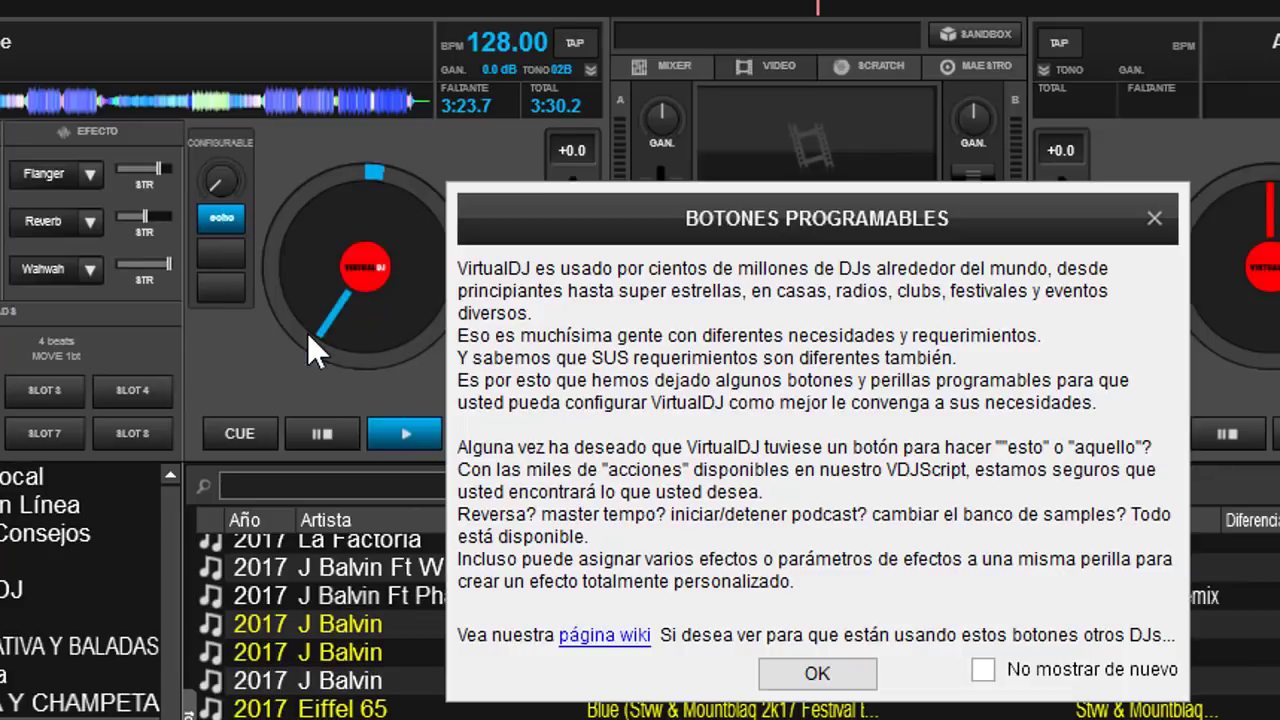
{"action": "left_click", "coordinate": [820, 673]}
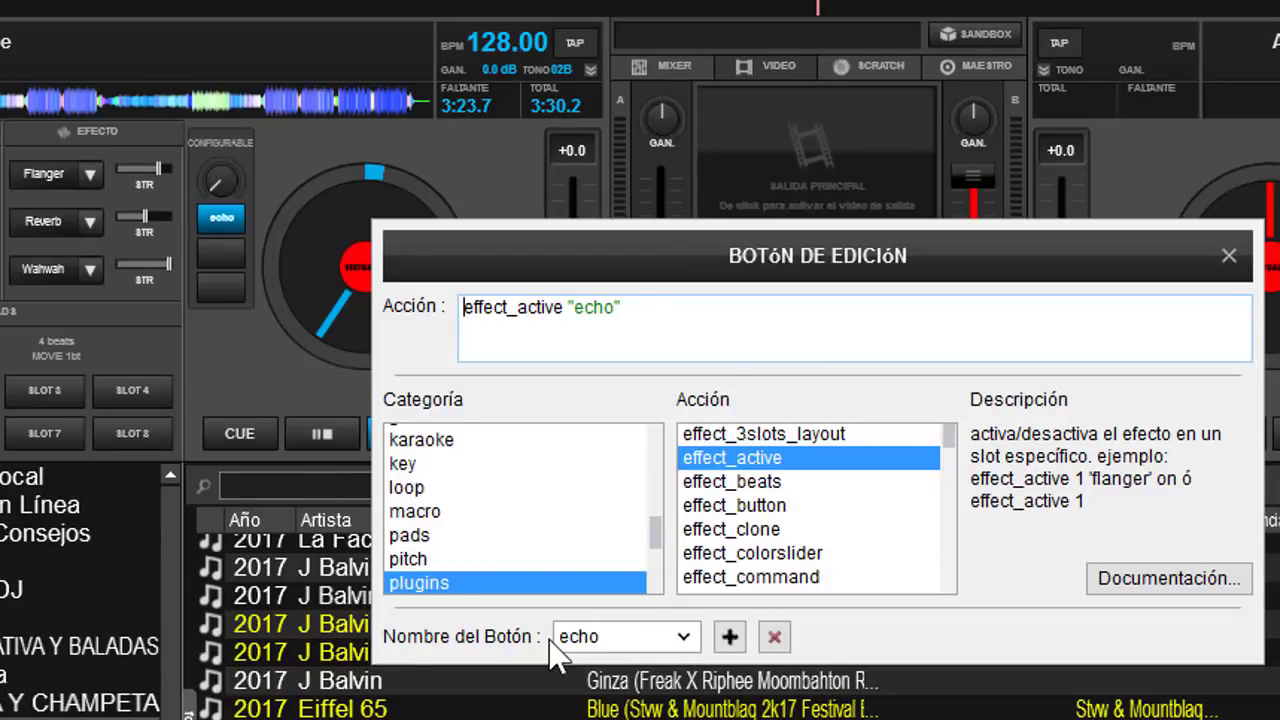
{"action": "left_click", "coordinate": [778, 640]}
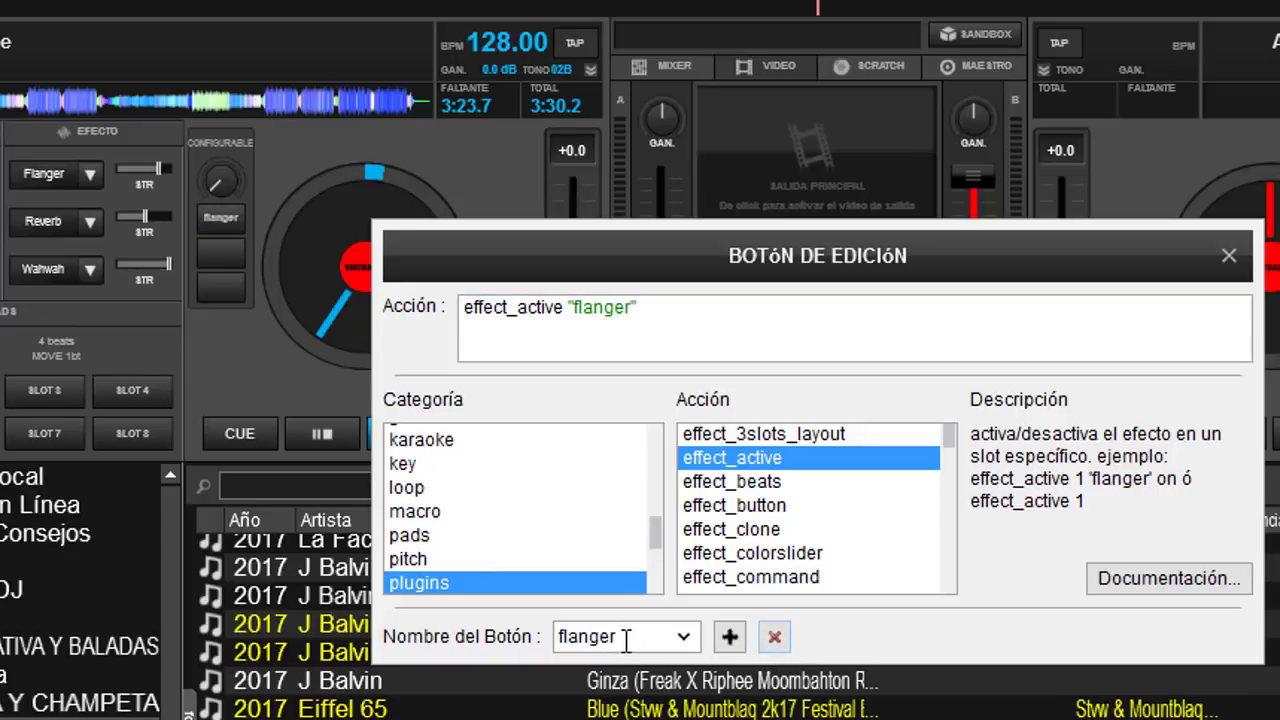
{"action": "left_click", "coordinate": [776, 638]}
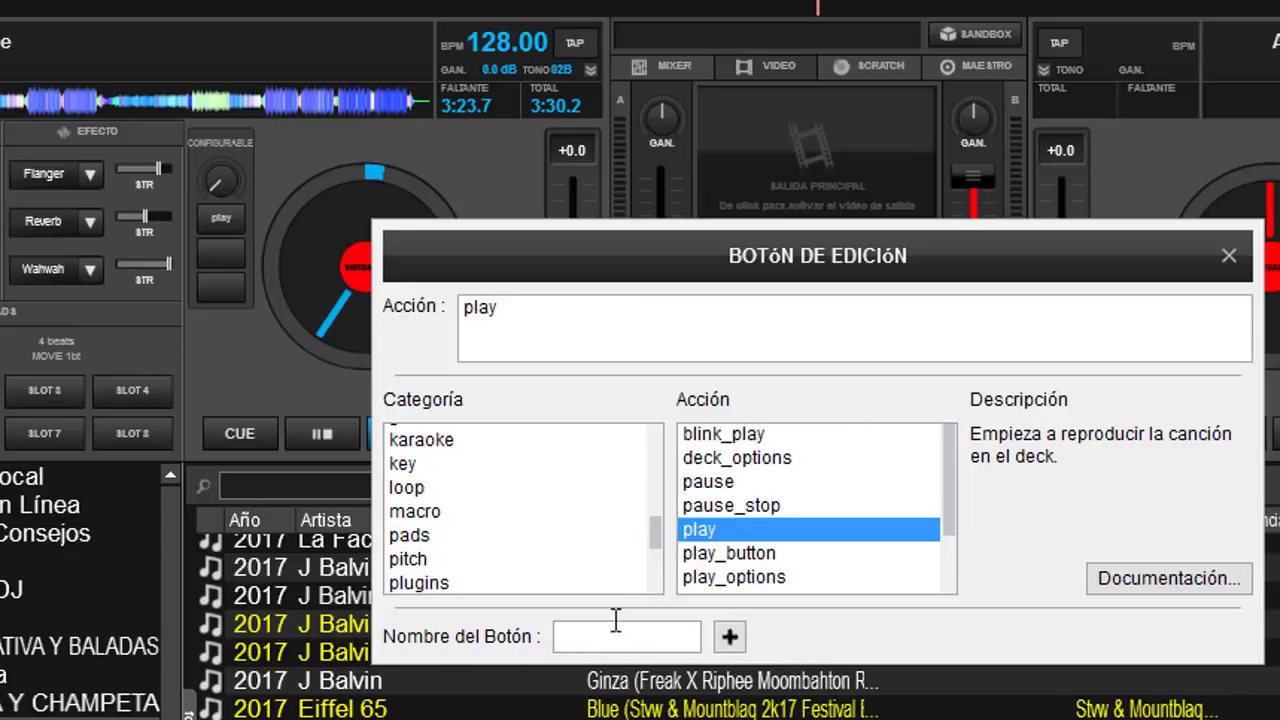
Clear the play action from the configurable button's remaining entry and close the editor.
{"action": "left_click", "coordinate": [597, 308]}
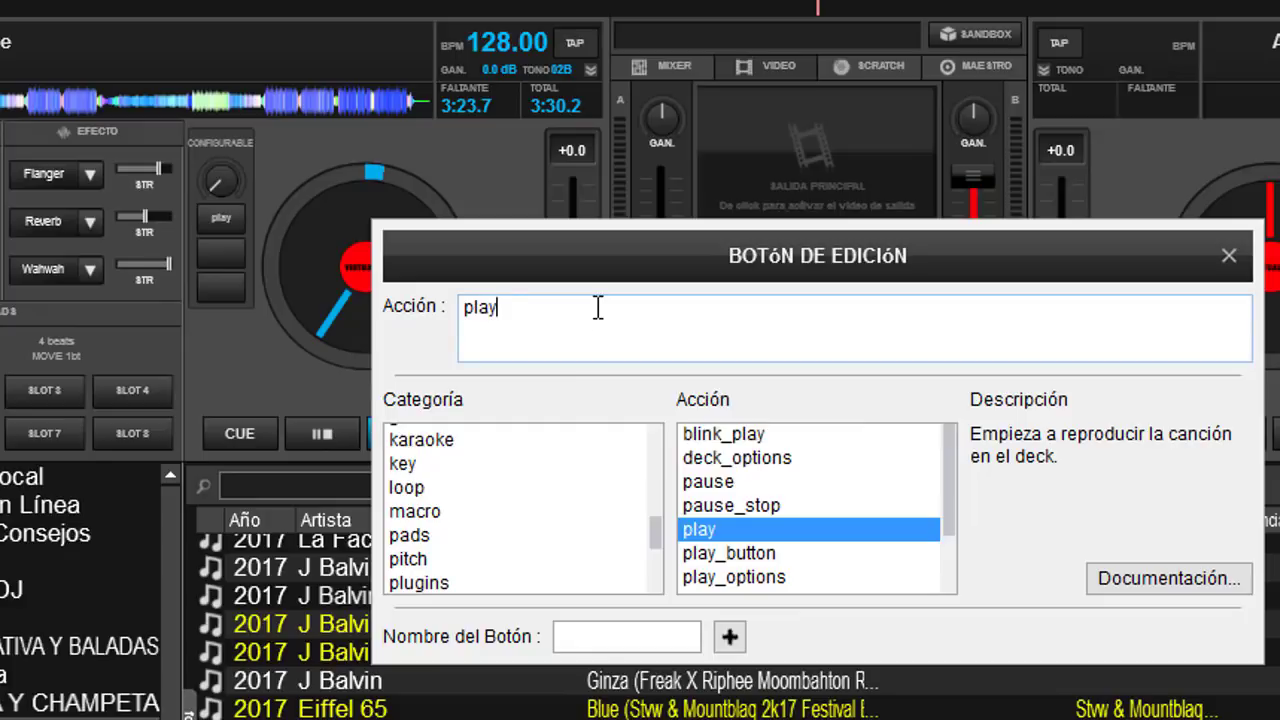
{"action": "key", "text": "BackSpace"}
{"action": "key", "text": "BackSpace"}
{"action": "key", "text": "BackSpace"}
{"action": "left_click", "coordinate": [1228, 257]}
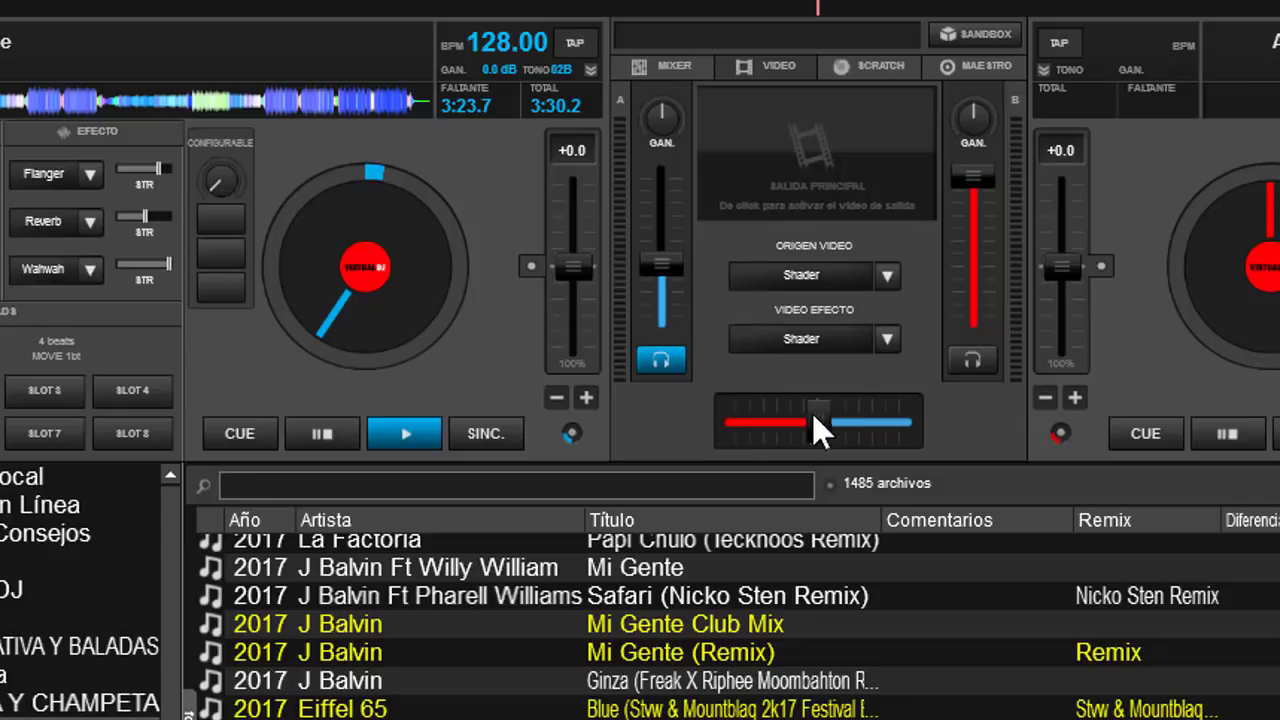
Move the crossfader all the way to deck A's side.
{"action": "left_click_drag", "start_coordinate": [812, 413], "coordinate": [681, 428]}
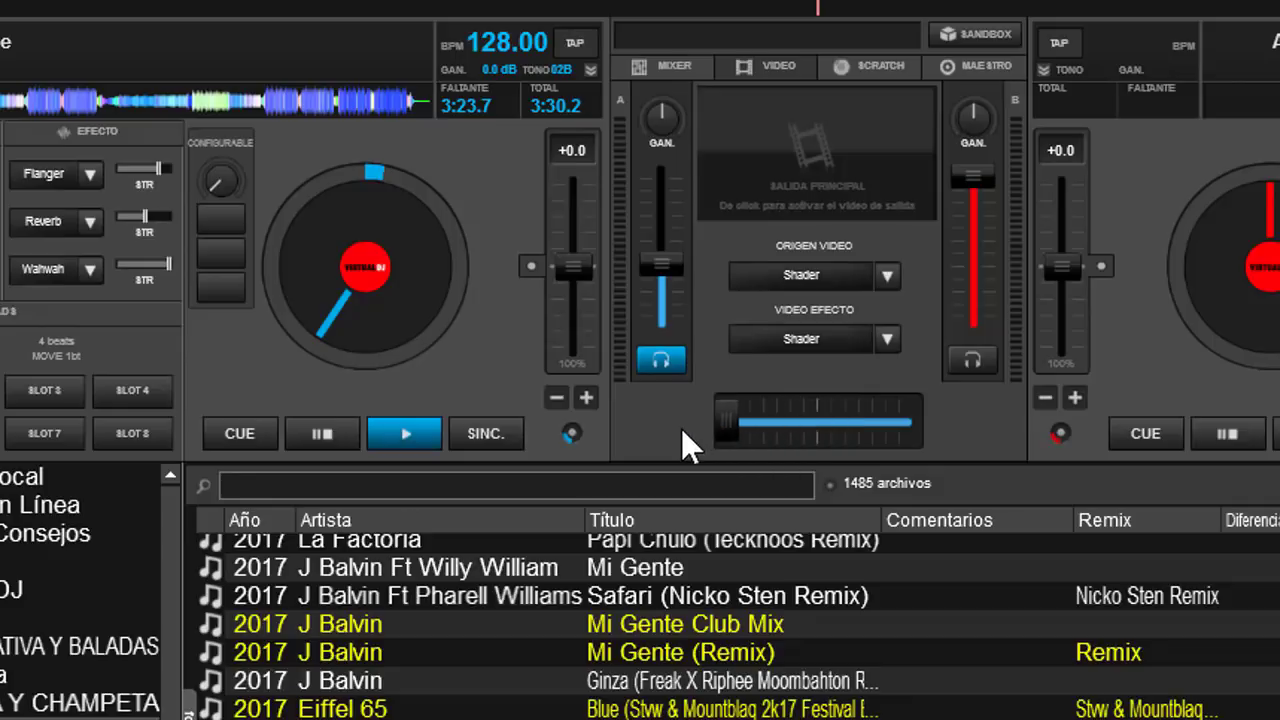